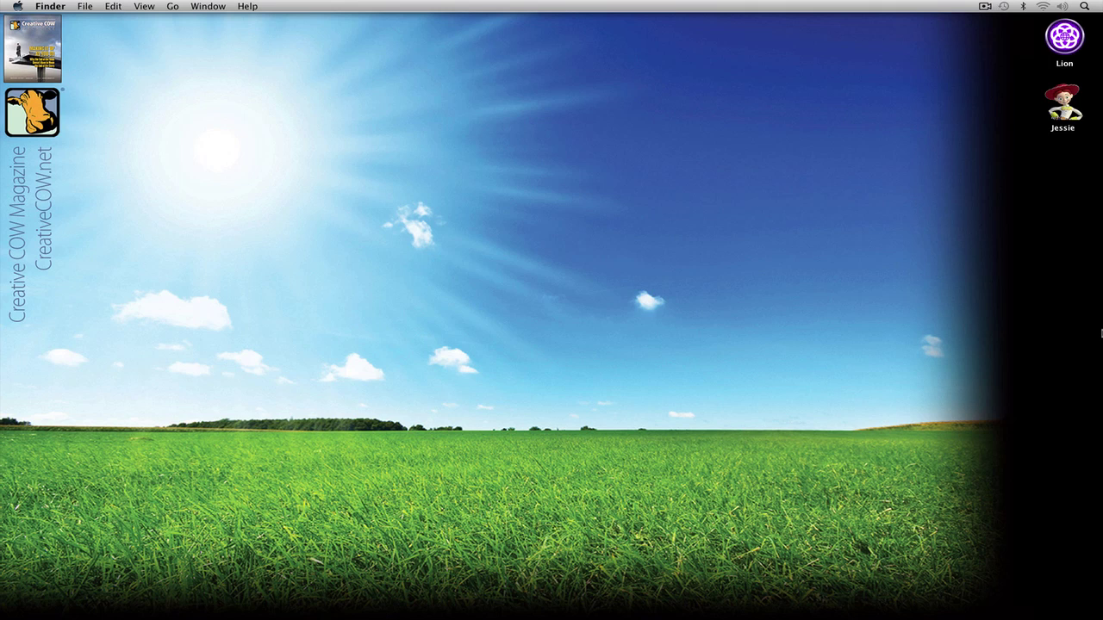
- Switch to Avid Symphony, showing the Learn Media Composer project's settings list
{"action": "key", "text": "super+Tab"}
{"action": "key", "text": "super+Tab"}
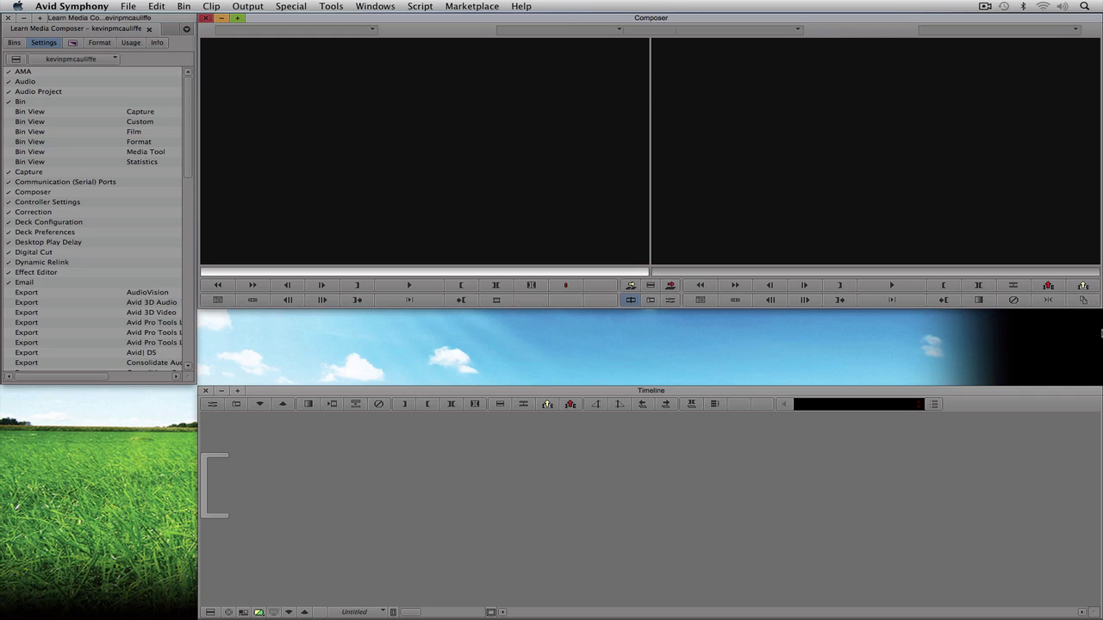
- Open the audio bin from the project's Bins list and narrow its window
{"action": "left_click", "coordinate": [19, 43]}
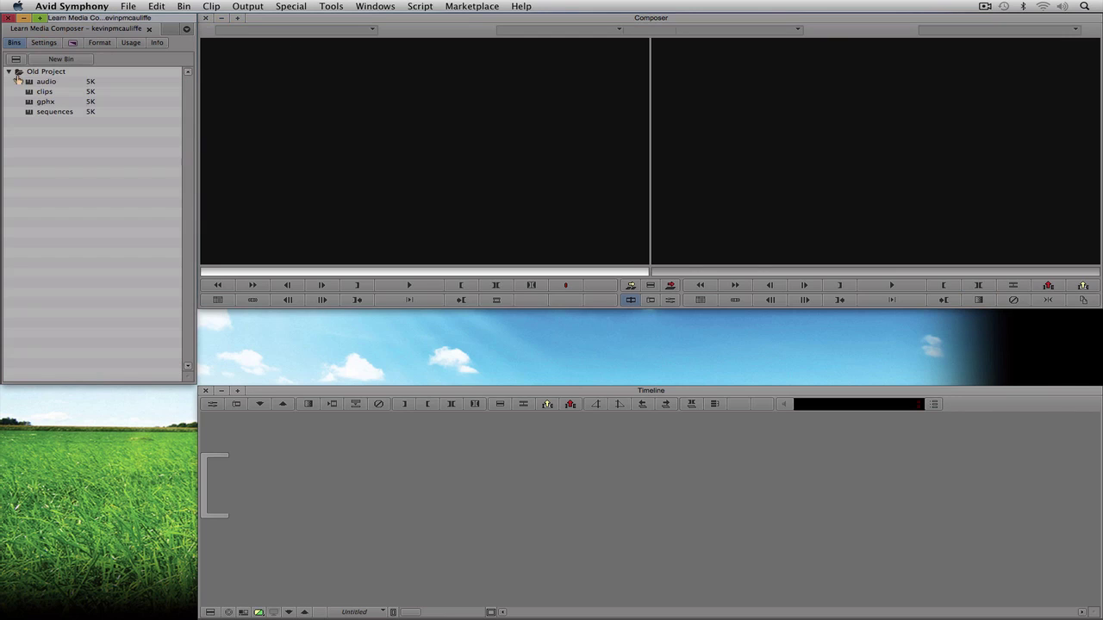
{"action": "double_click", "coordinate": [29, 82]}
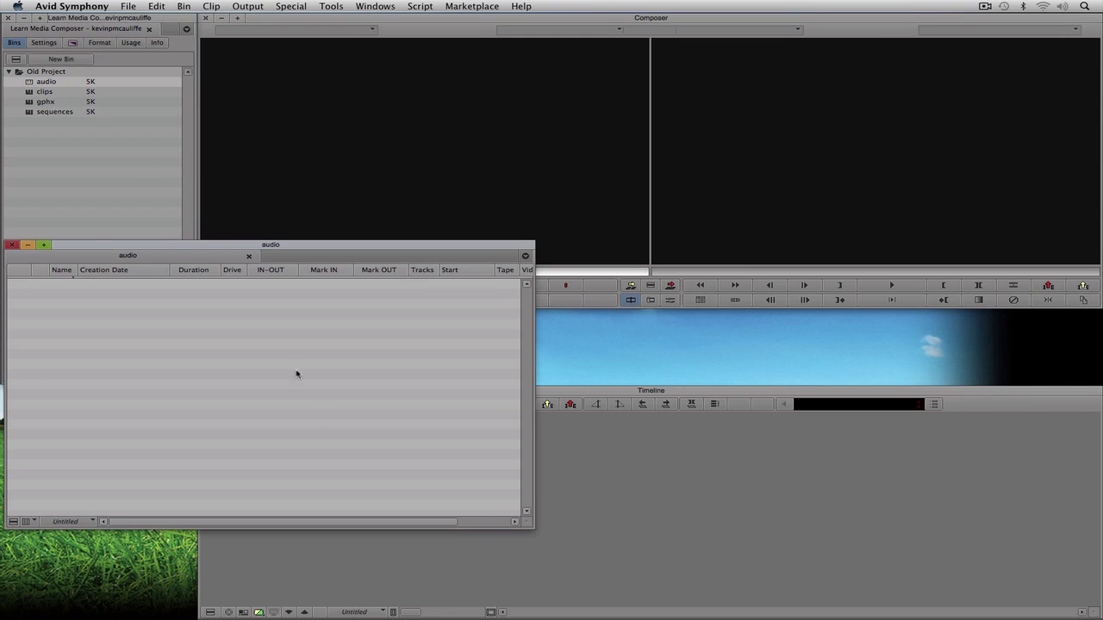
{"action": "left_click_drag", "start_coordinate": [524, 524], "coordinate": [181, 529]}
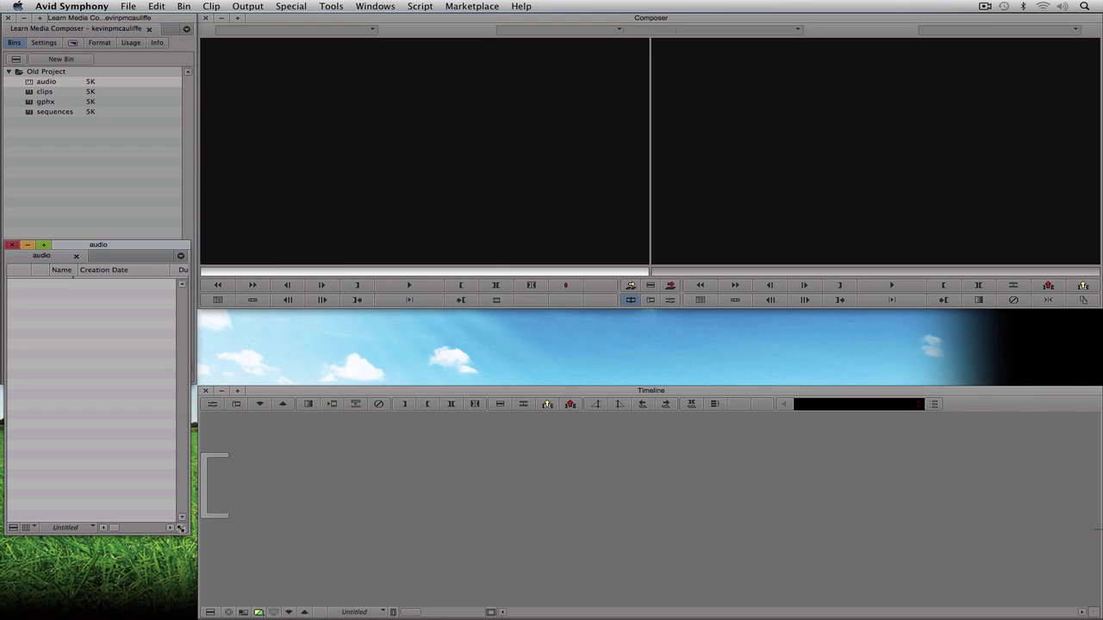
{"action": "left_click", "coordinate": [335, 7]}
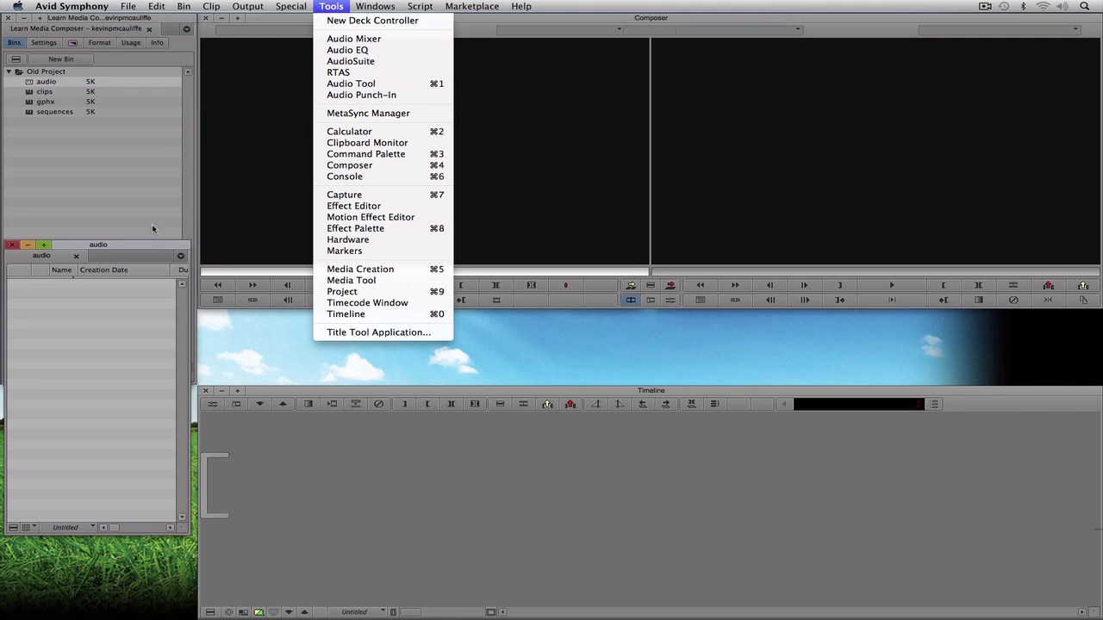
- Open the four-channel Audio Tool over the source monitor and bring up its options list
{"action": "left_click", "coordinate": [135, 249]}
{"action": "key", "text": "super+1"}
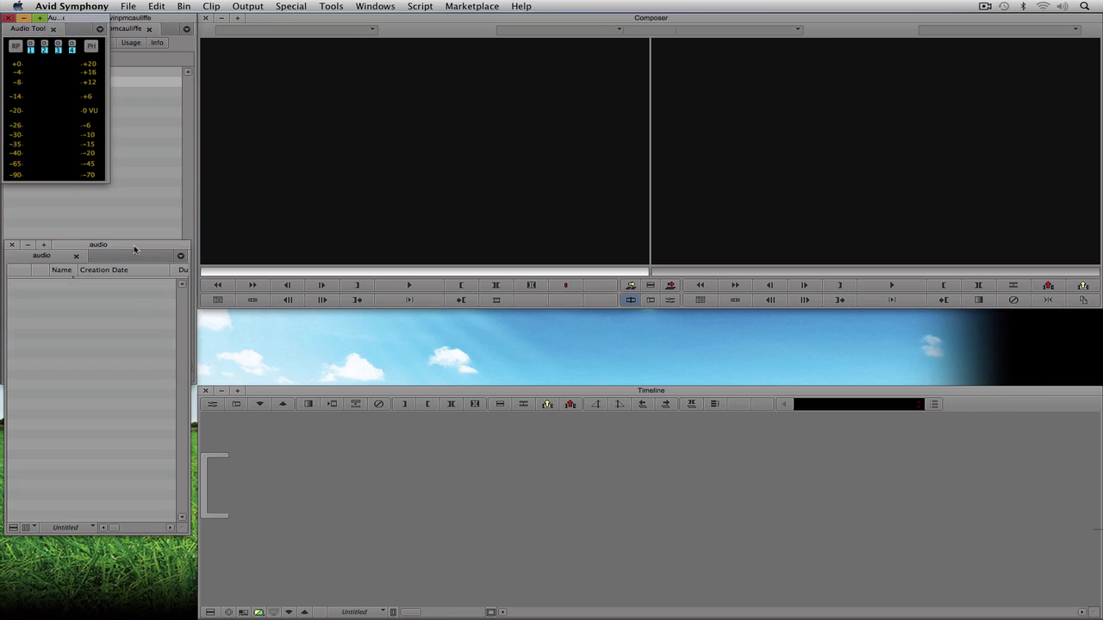
{"action": "left_click_drag", "start_coordinate": [69, 22], "coordinate": [340, 51]}
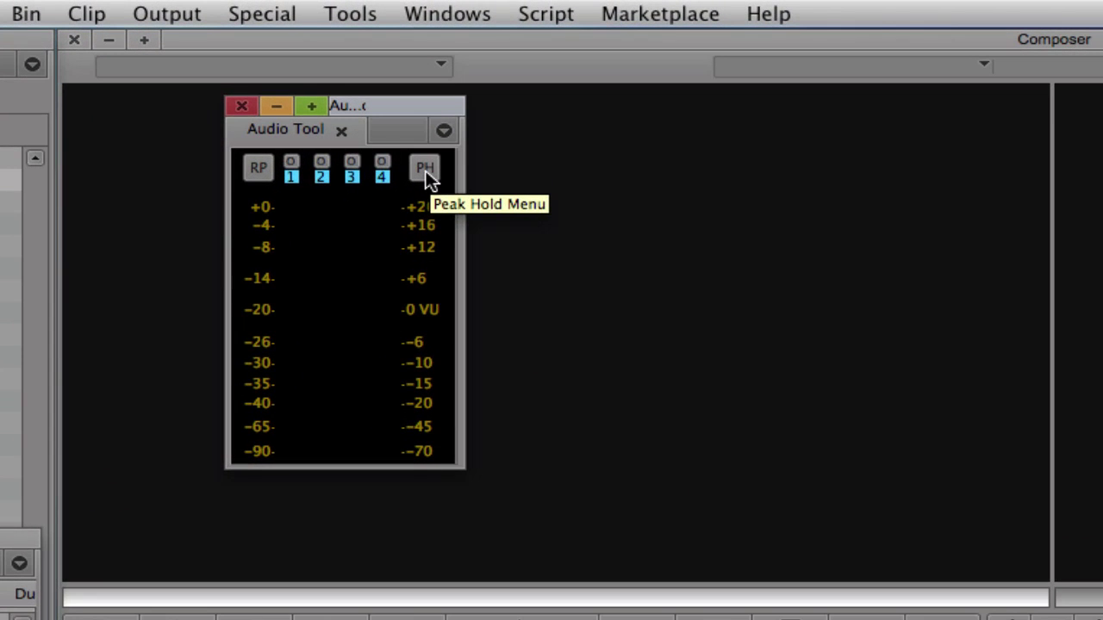
{"action": "left_click", "coordinate": [426, 169]}
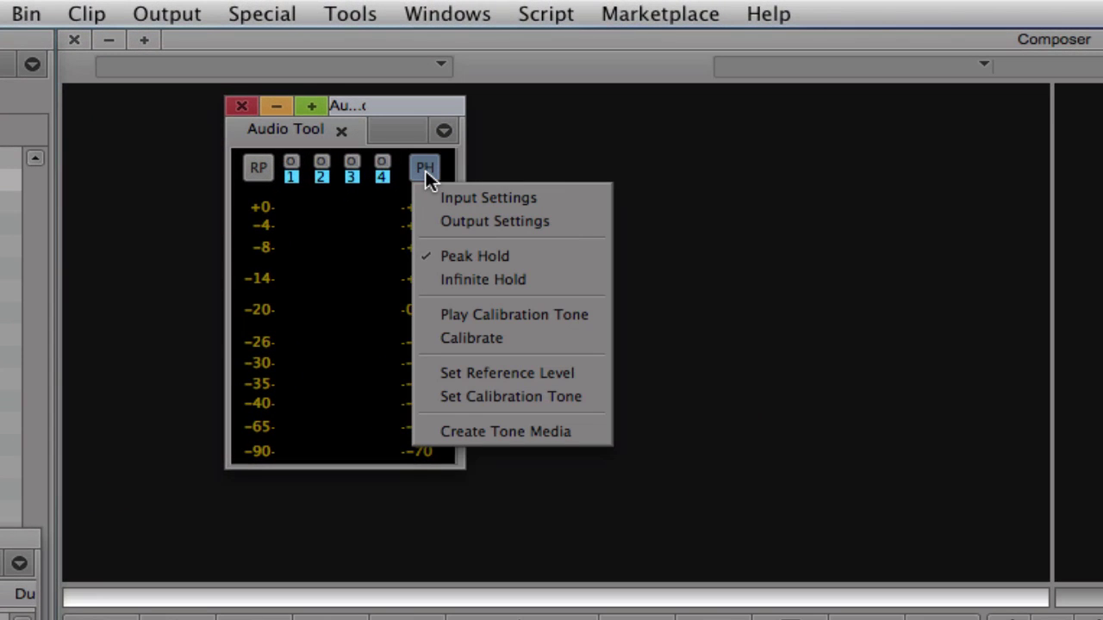
- Create a 2-track 1000 Hz, -20 dB, 60-second tone clip in the audio bin
{"action": "left_click", "coordinate": [418, 433]}
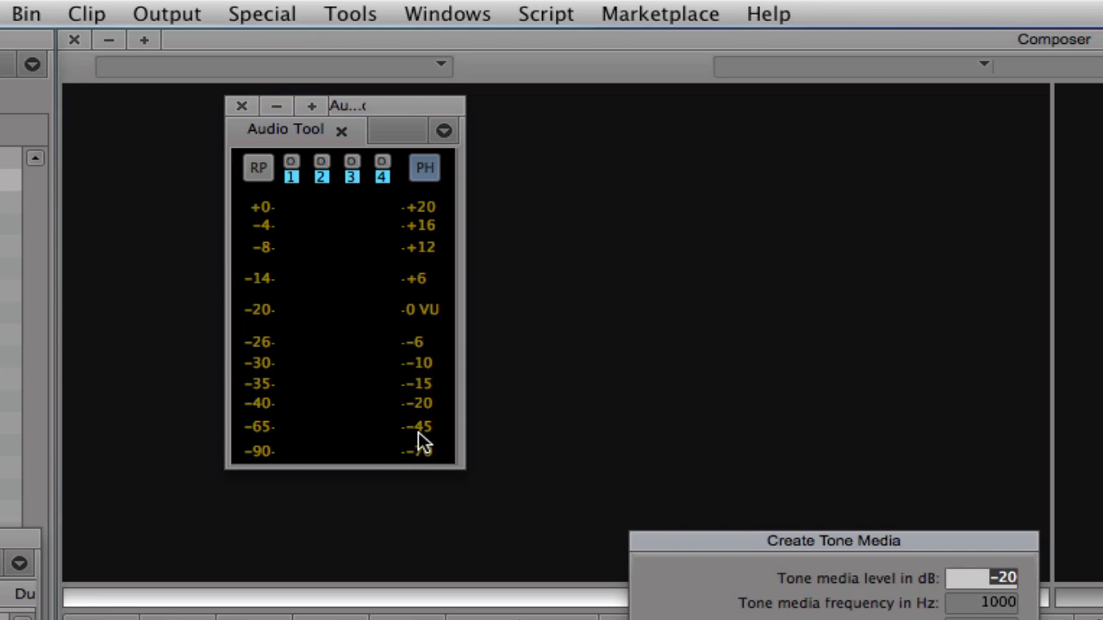
{"action": "left_click_drag", "start_coordinate": [694, 541], "coordinate": [576, 274]}
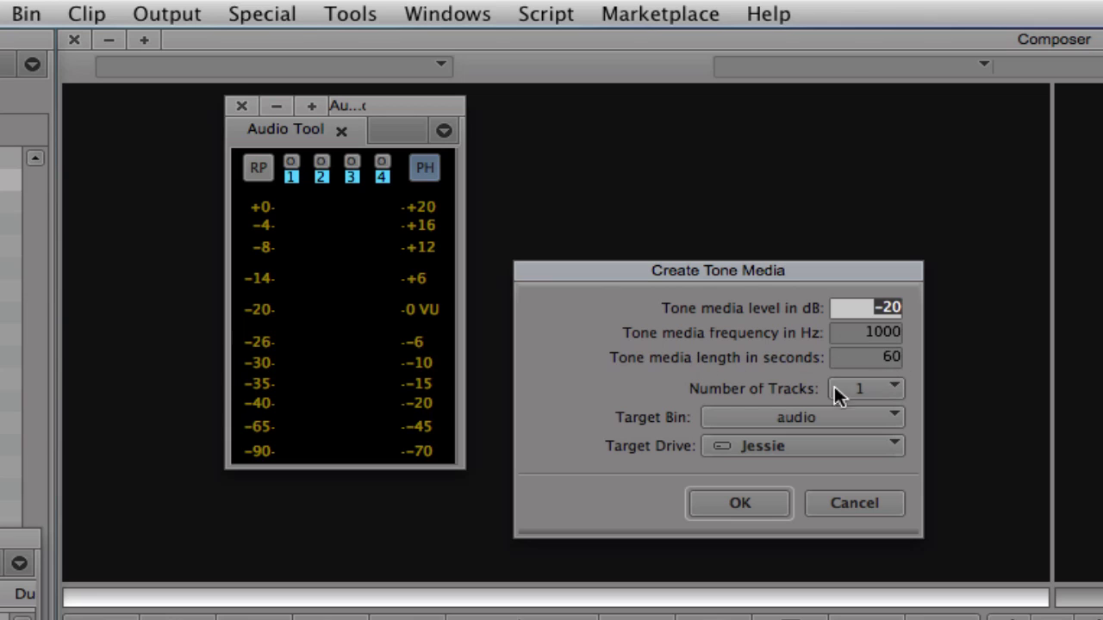
{"action": "left_click", "coordinate": [889, 391]}
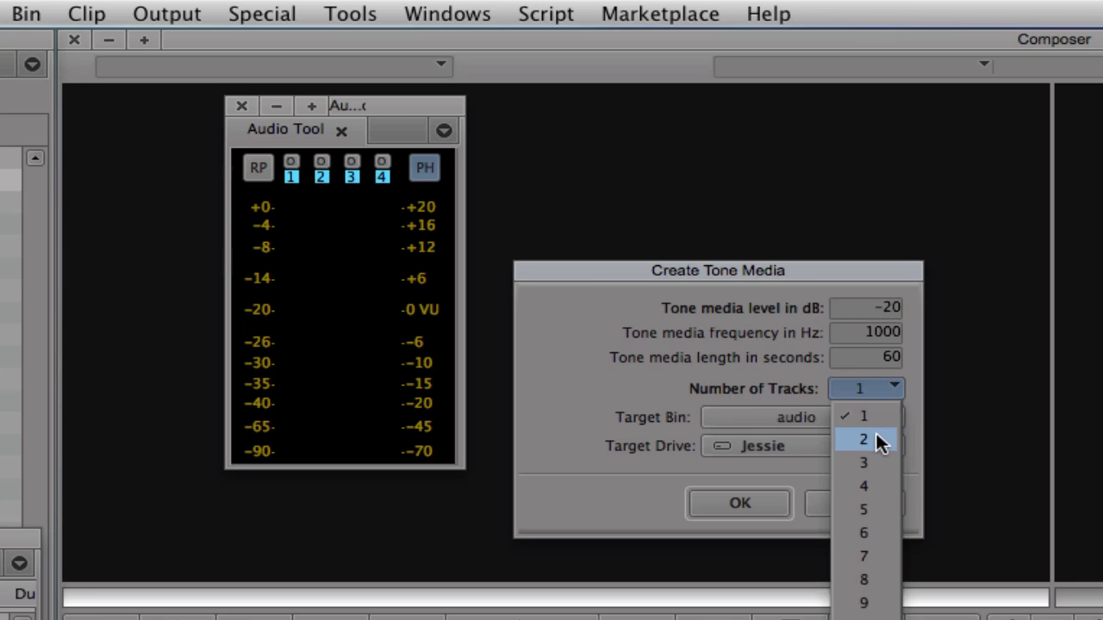
{"action": "left_click", "coordinate": [877, 443]}
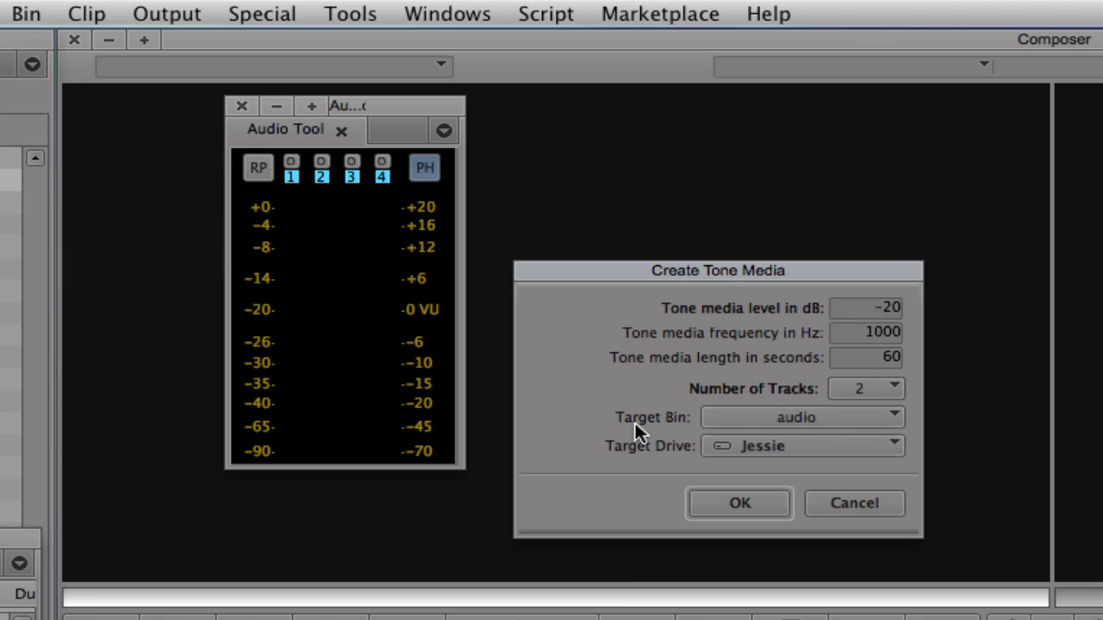
{"action": "left_click", "coordinate": [812, 419]}
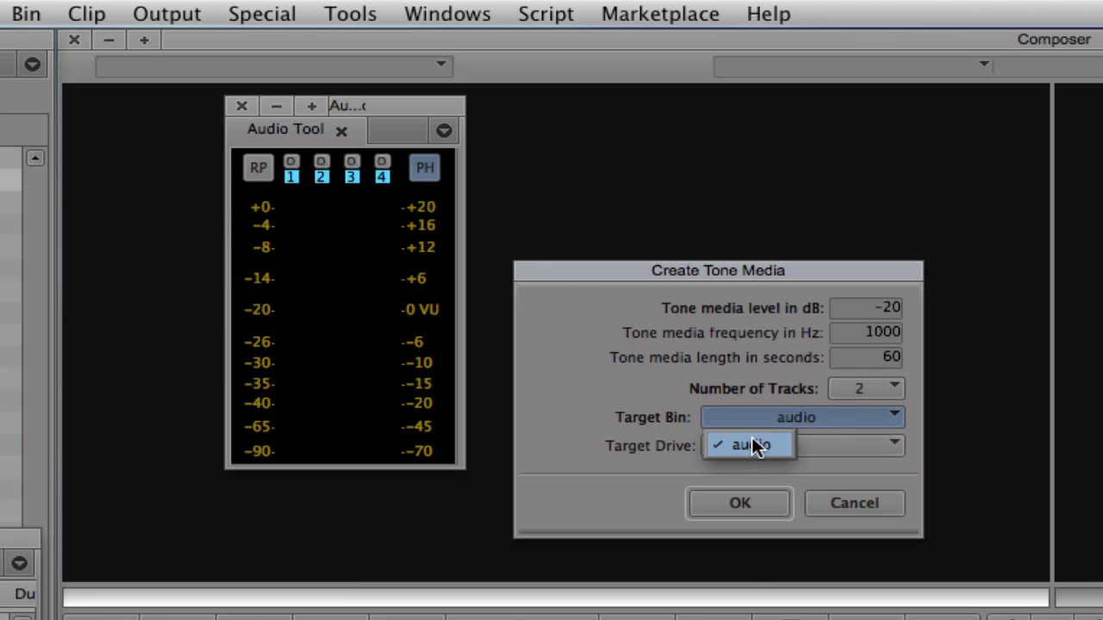
{"action": "left_click", "coordinate": [755, 445]}
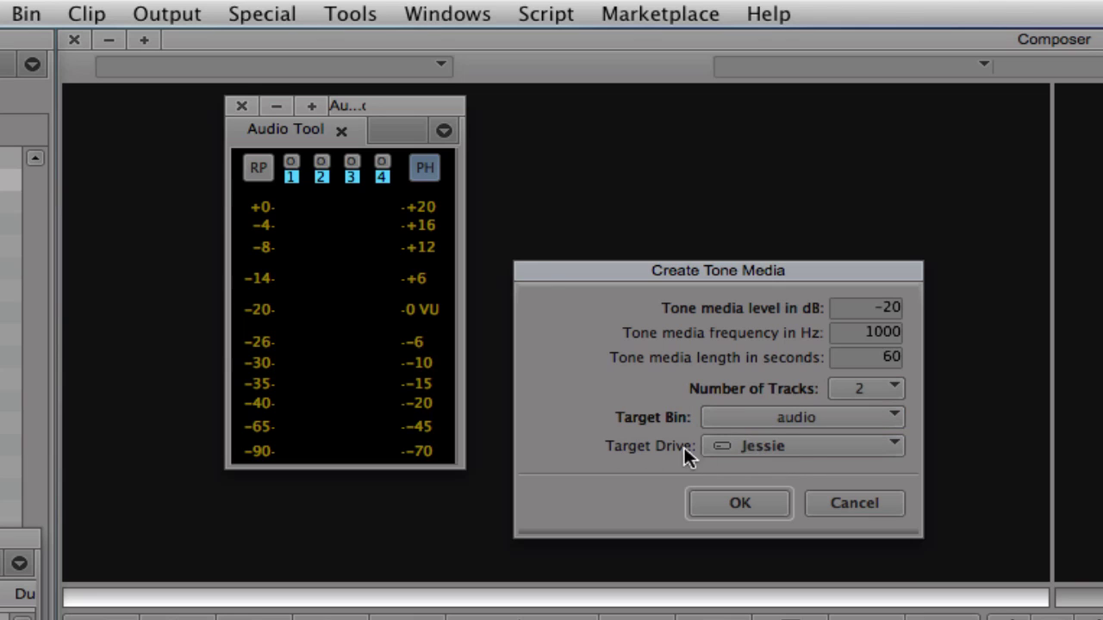
{"action": "left_click", "coordinate": [746, 504]}
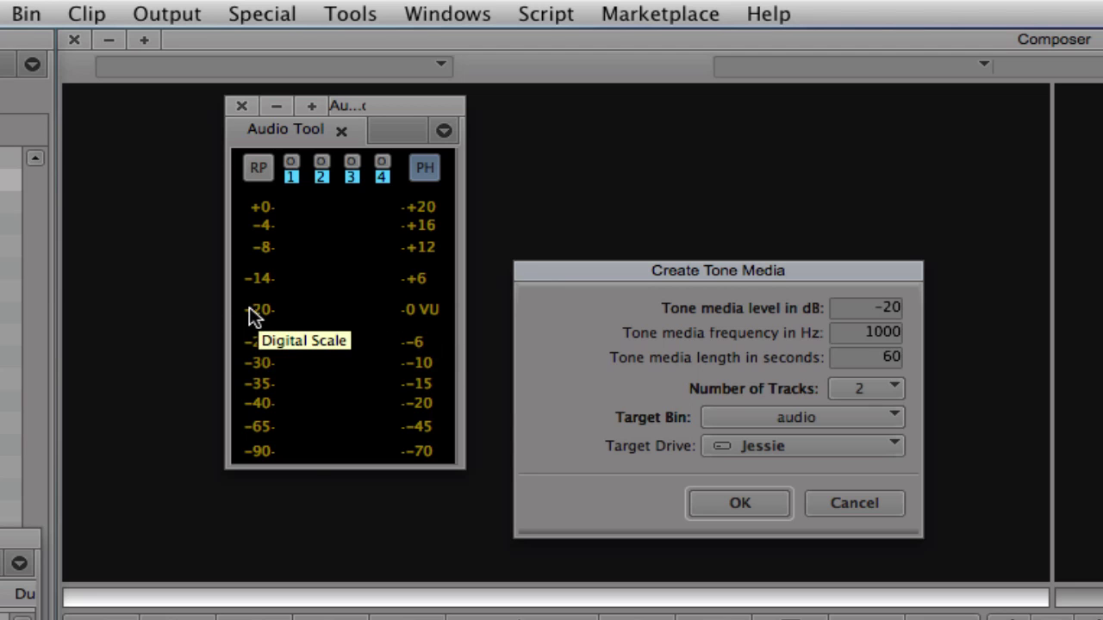
{"action": "left_click", "coordinate": [719, 510]}
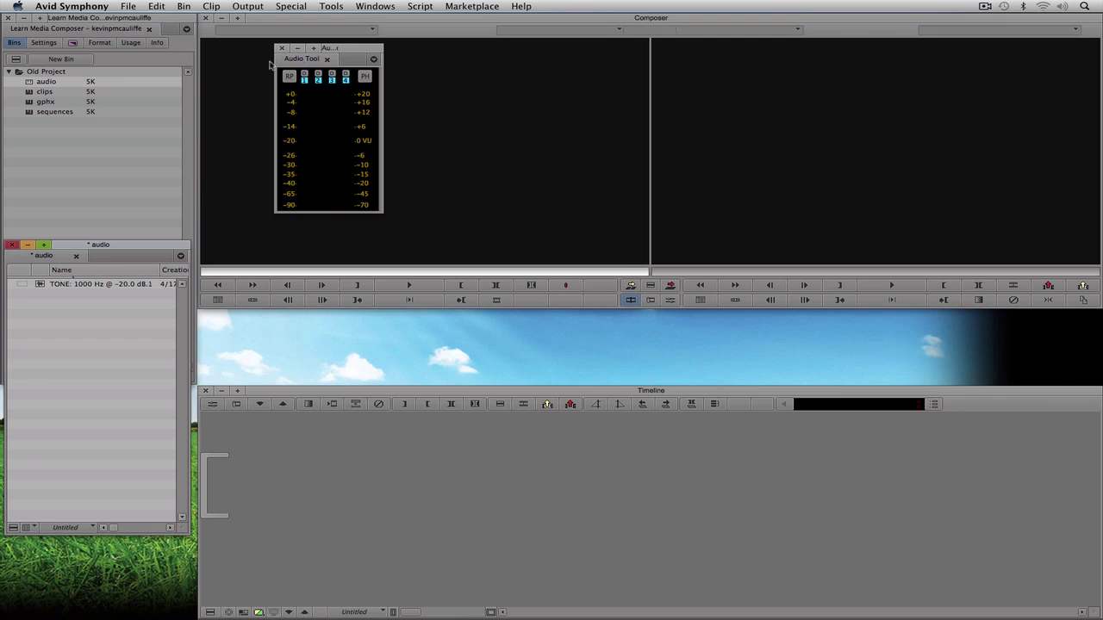
- Load the 1000 Hz tone clip in the source monitor, play part of it, and mark its full length
{"action": "left_click_drag", "start_coordinate": [327, 49], "coordinate": [120, 62]}
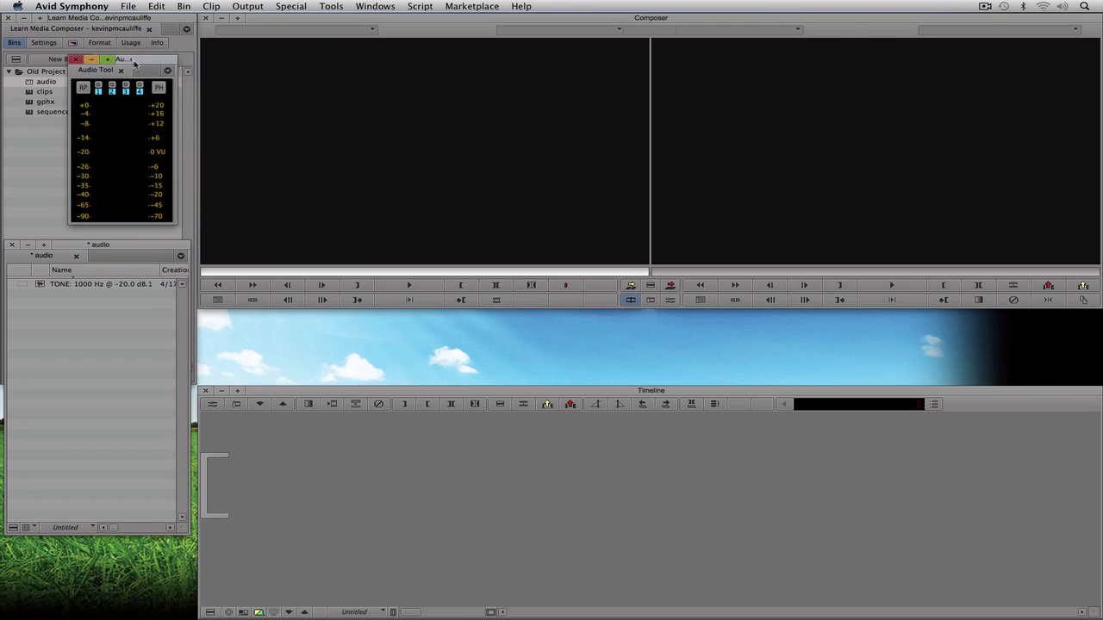
{"action": "left_click", "coordinate": [75, 60]}
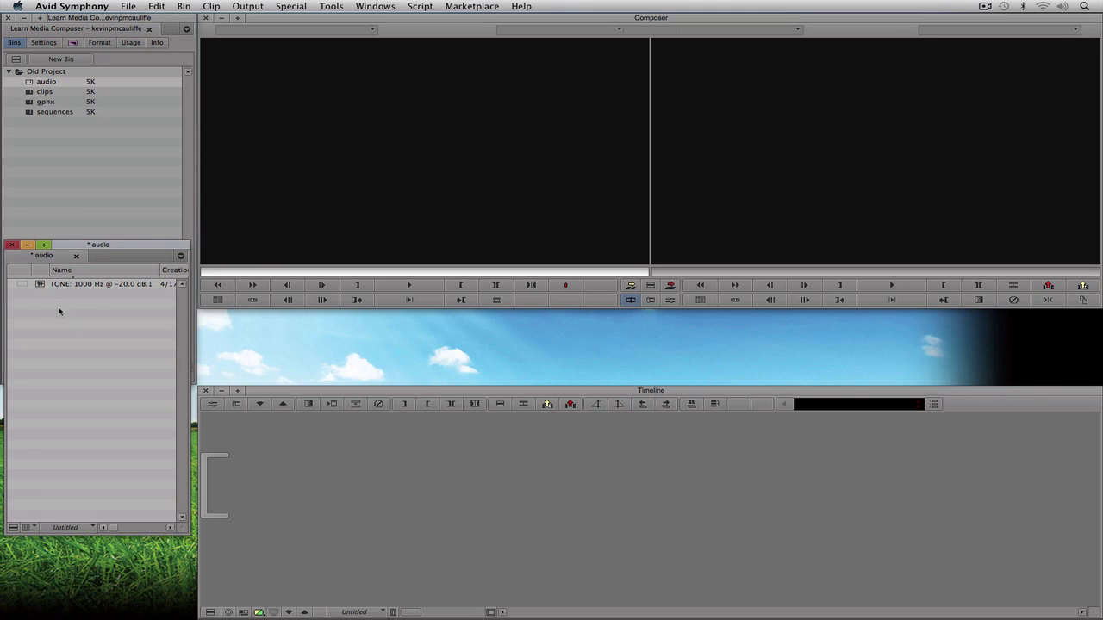
{"action": "double_click", "coordinate": [41, 285]}
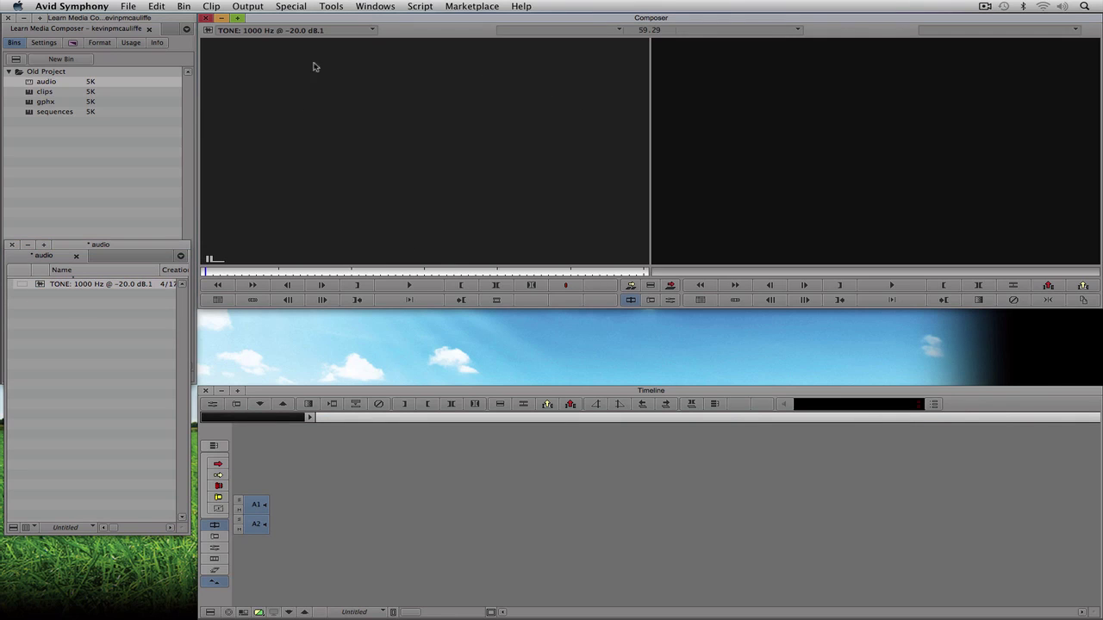
{"action": "left_click", "coordinate": [377, 271]}
{"action": "key", "text": "space"}
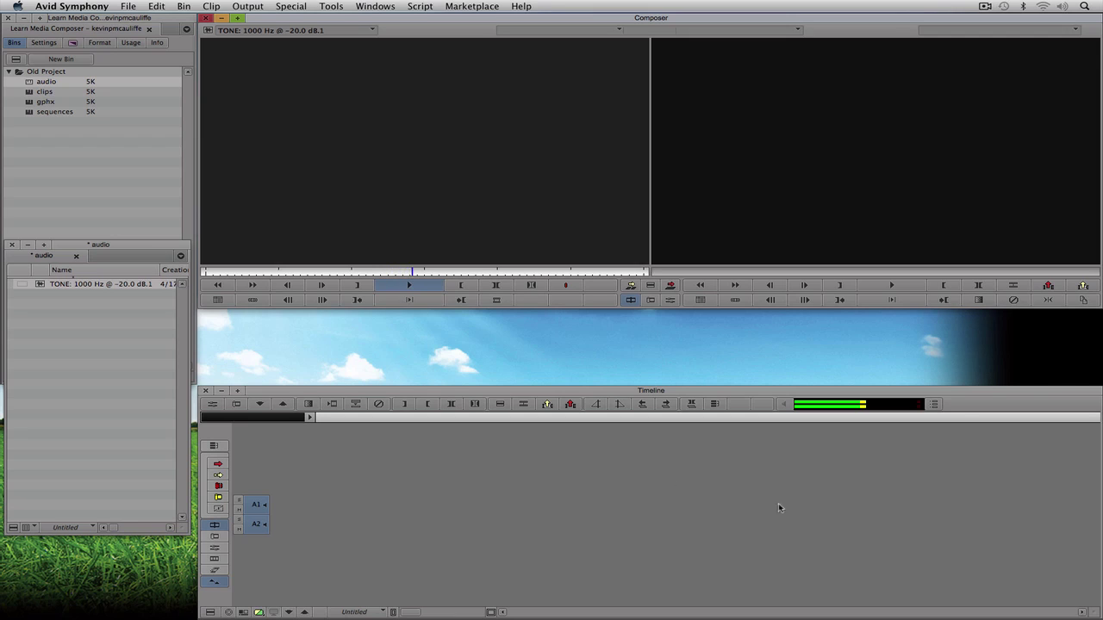
{"action": "left_click", "coordinate": [417, 285]}
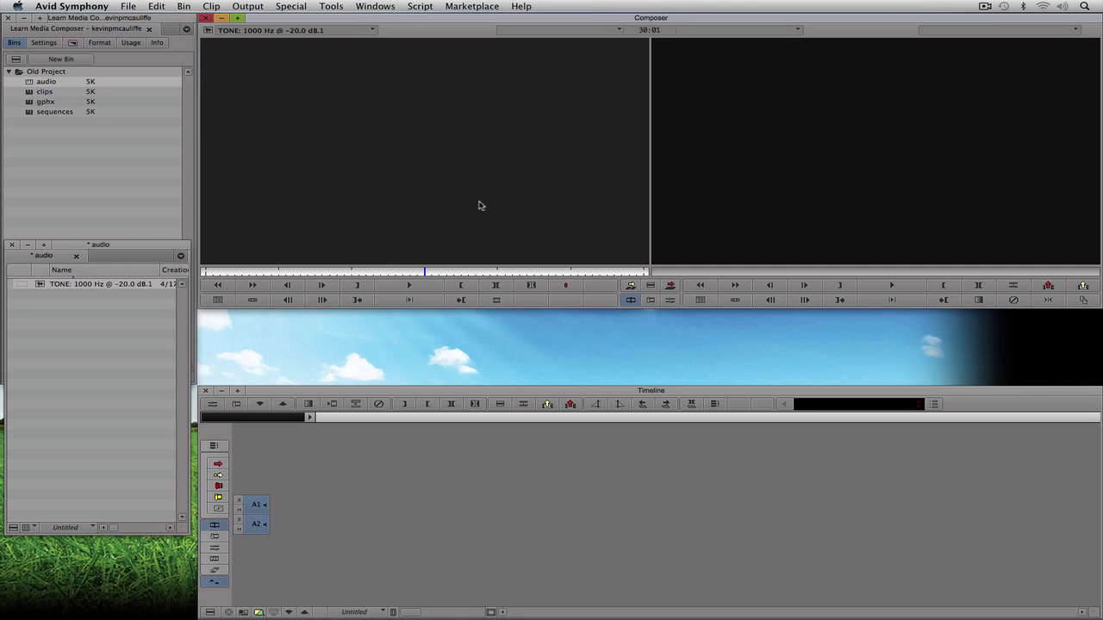
{"action": "key", "text": "t"}
- Overwrite the marked tone into a new sequence on A1 and A2, renamed 'Tone Sequence'
{"action": "left_click", "coordinate": [671, 286]}
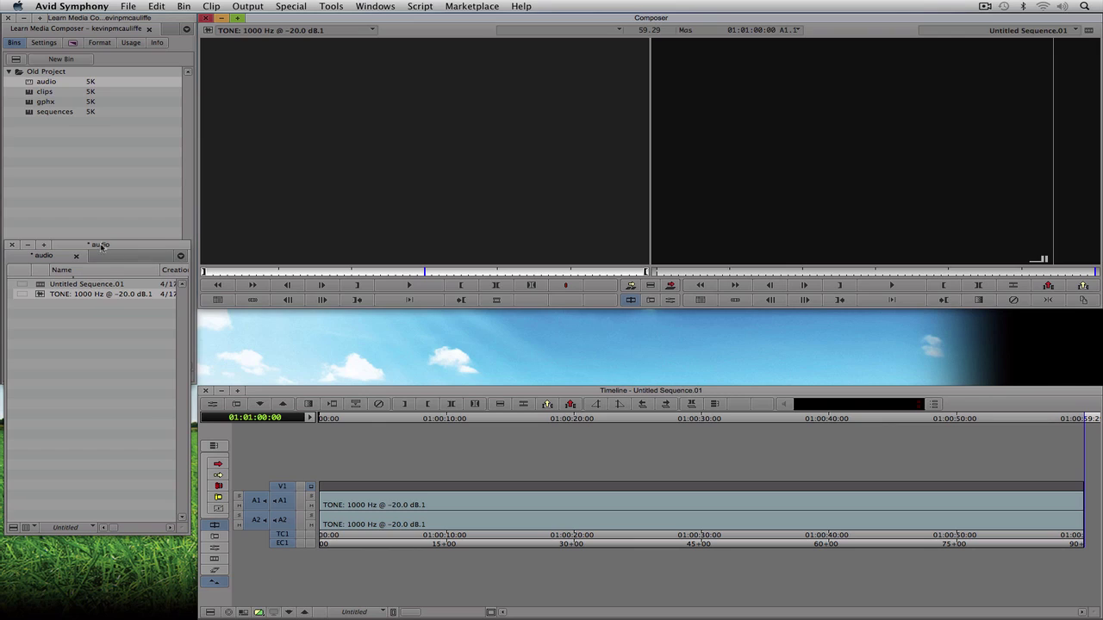
{"action": "left_click", "coordinate": [41, 287]}
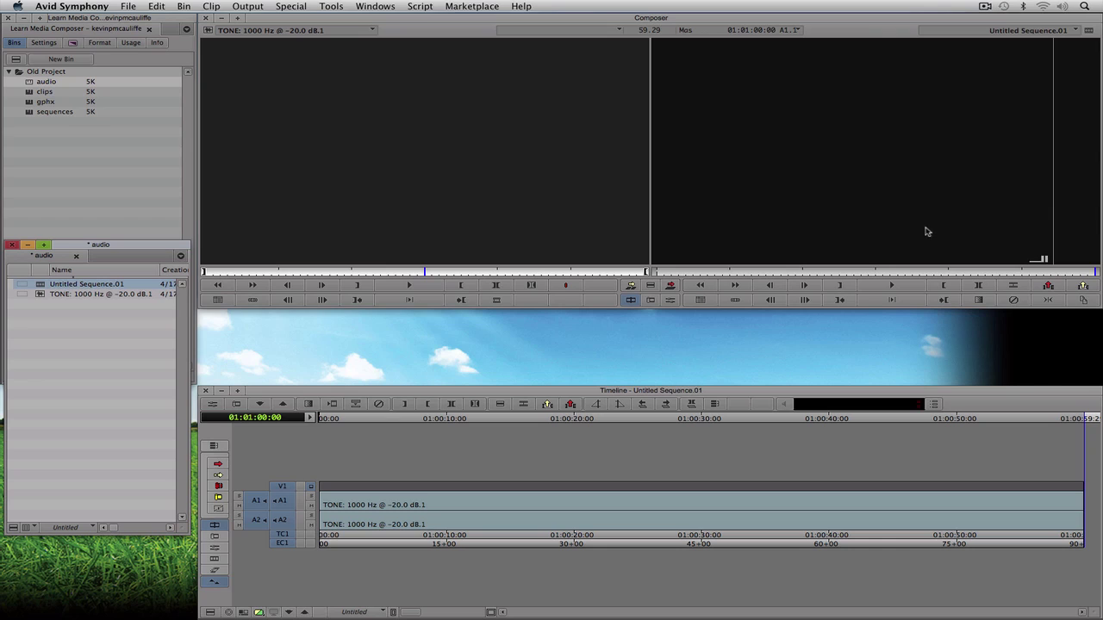
{"action": "left_click", "coordinate": [146, 287]}
{"action": "type", "text": "Tone"}
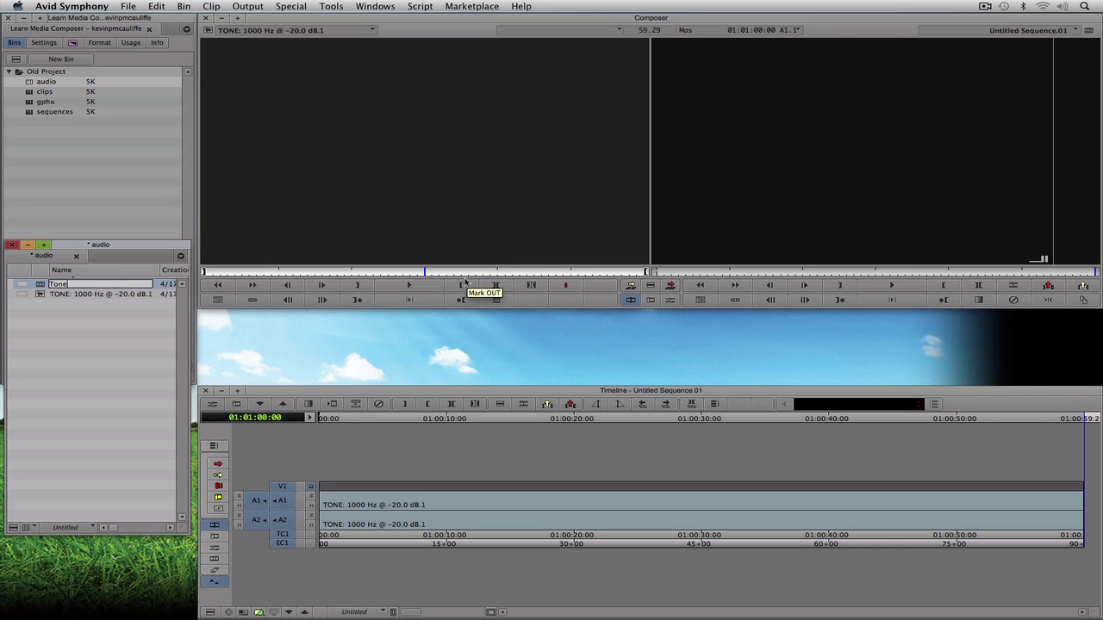
{"action": "type", "text": " Sequence"}
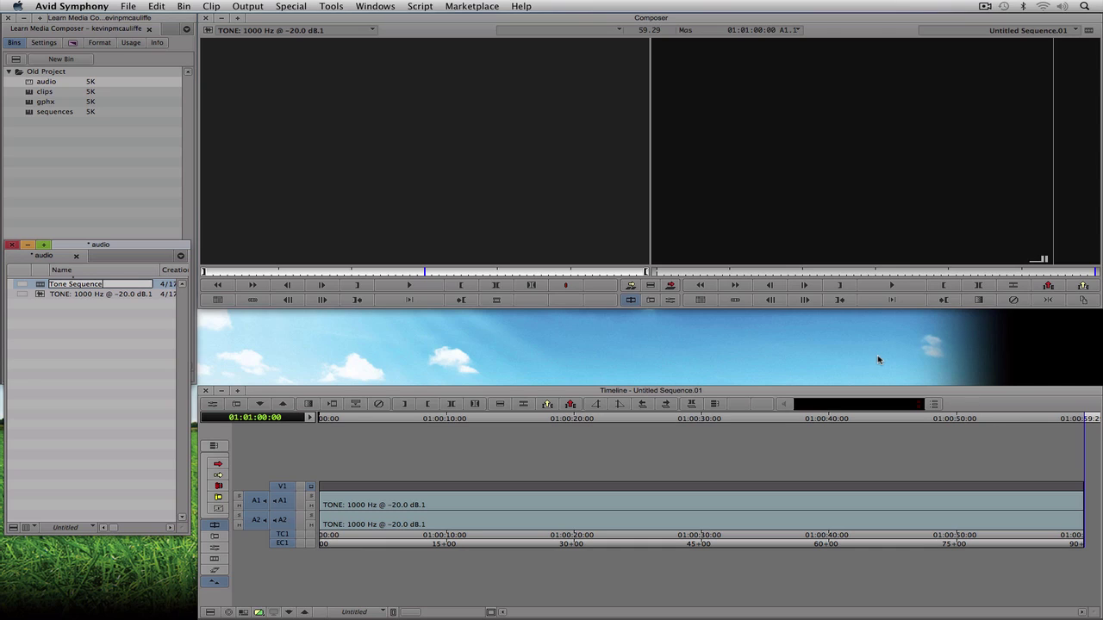
{"action": "key", "text": "Return"}
{"action": "key", "text": "super+1"}
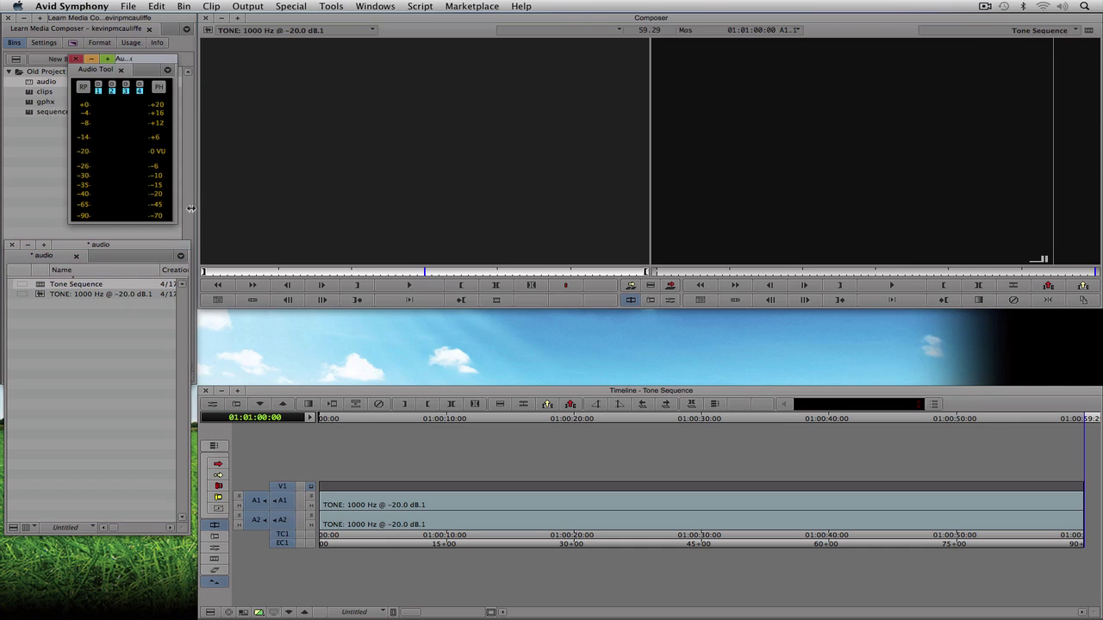
- Play Tone Sequence from its start and stop at 01:00:04:10, with meters reading −20
{"action": "left_click_drag", "start_coordinate": [173, 224], "coordinate": [228, 447]}
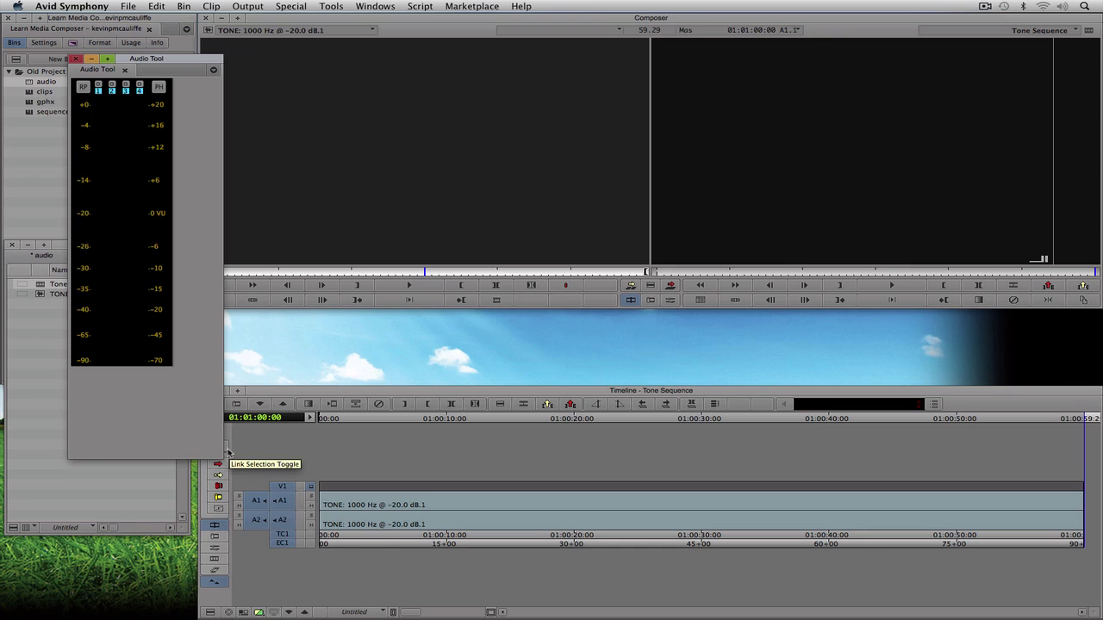
{"action": "left_click", "coordinate": [228, 449]}
{"action": "key", "text": "Home"}
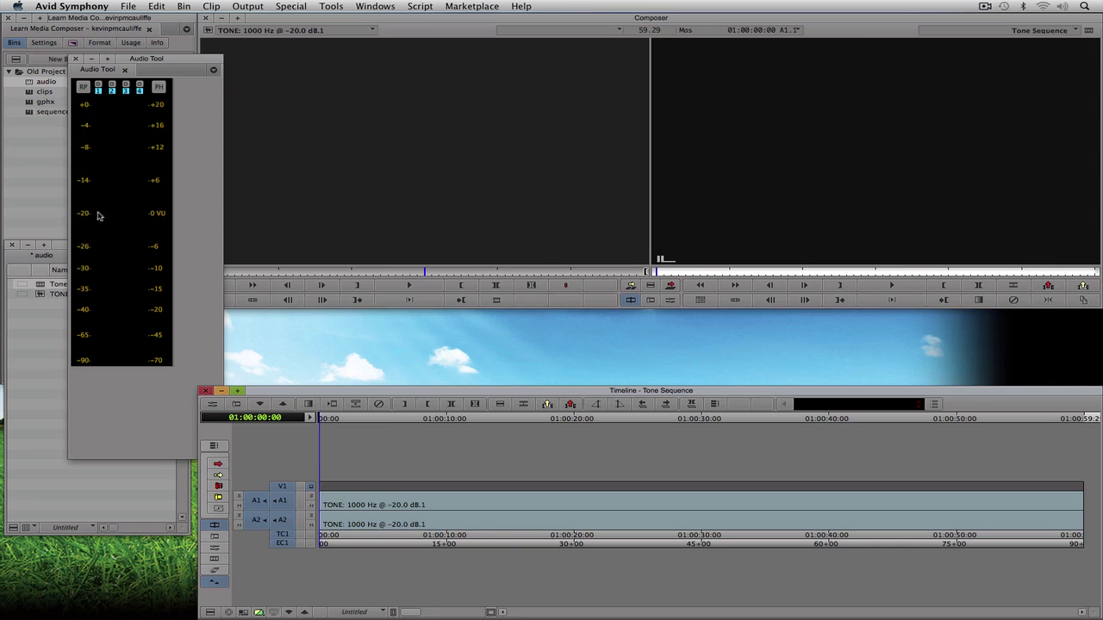
{"action": "key", "text": "space"}
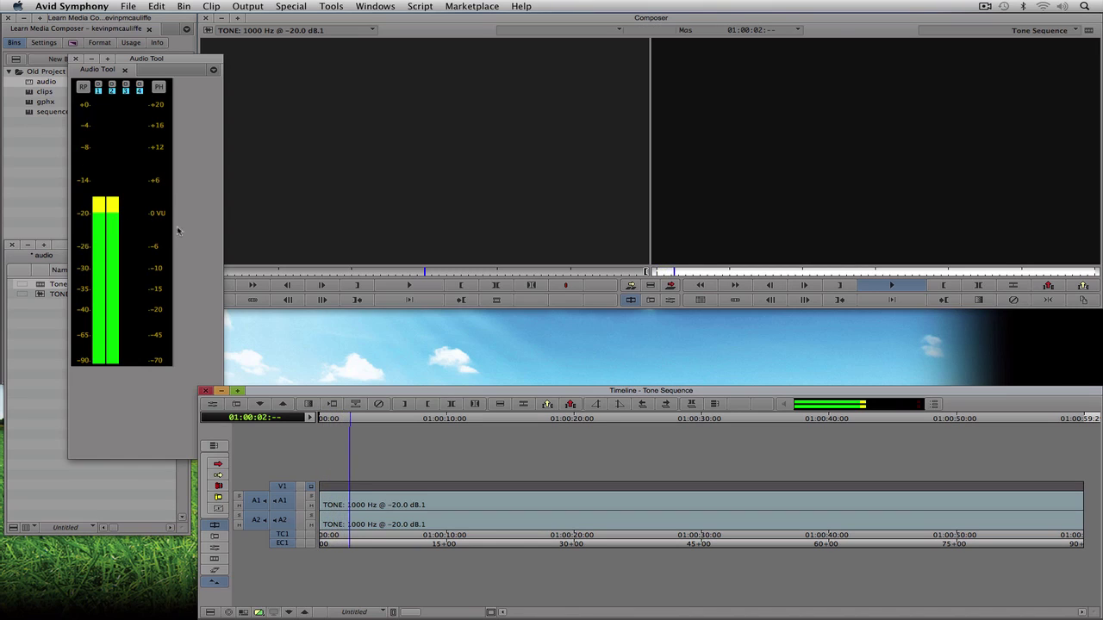
{"action": "key", "text": "space"}
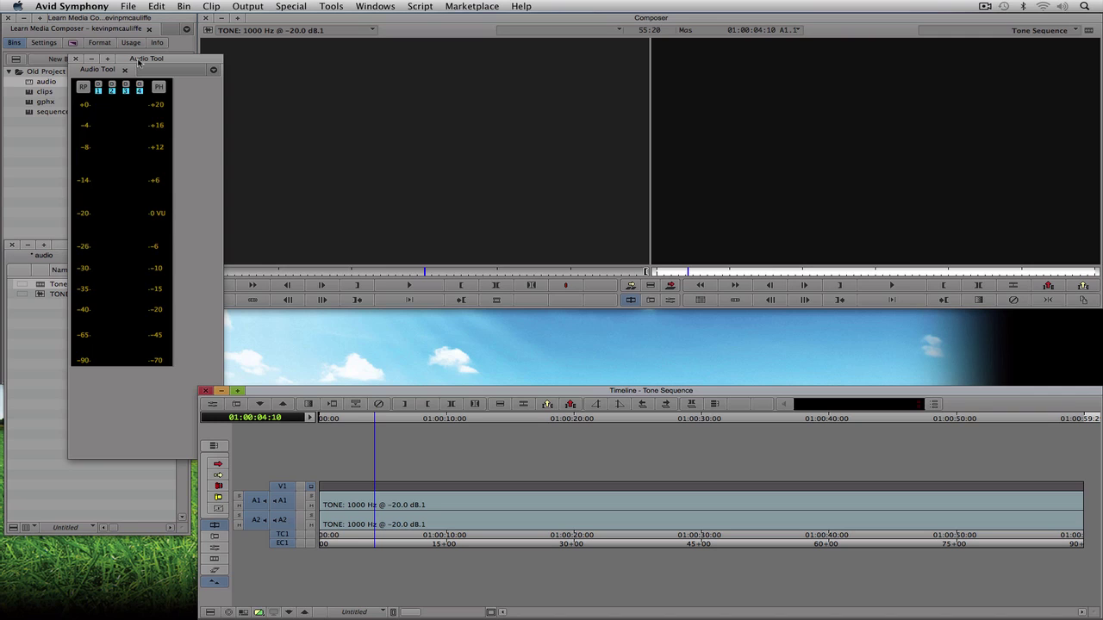
- Review the project's Audio settings, with Alternating L/R default pan, then close them
{"action": "left_click_drag", "start_coordinate": [139, 60], "coordinate": [83, 273]}
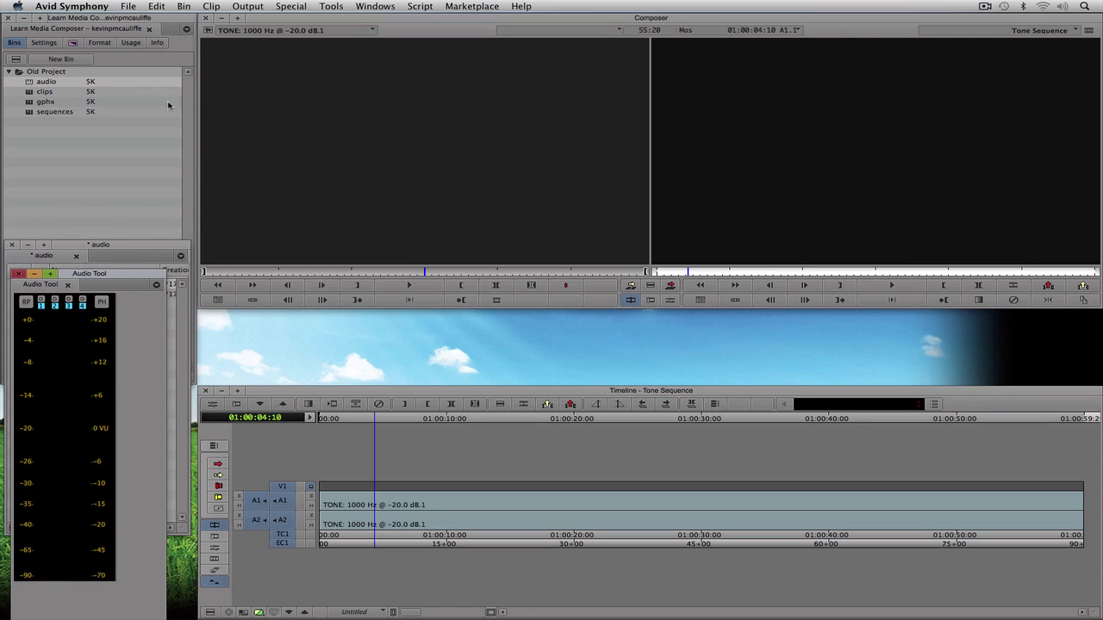
{"action": "left_click", "coordinate": [50, 44]}
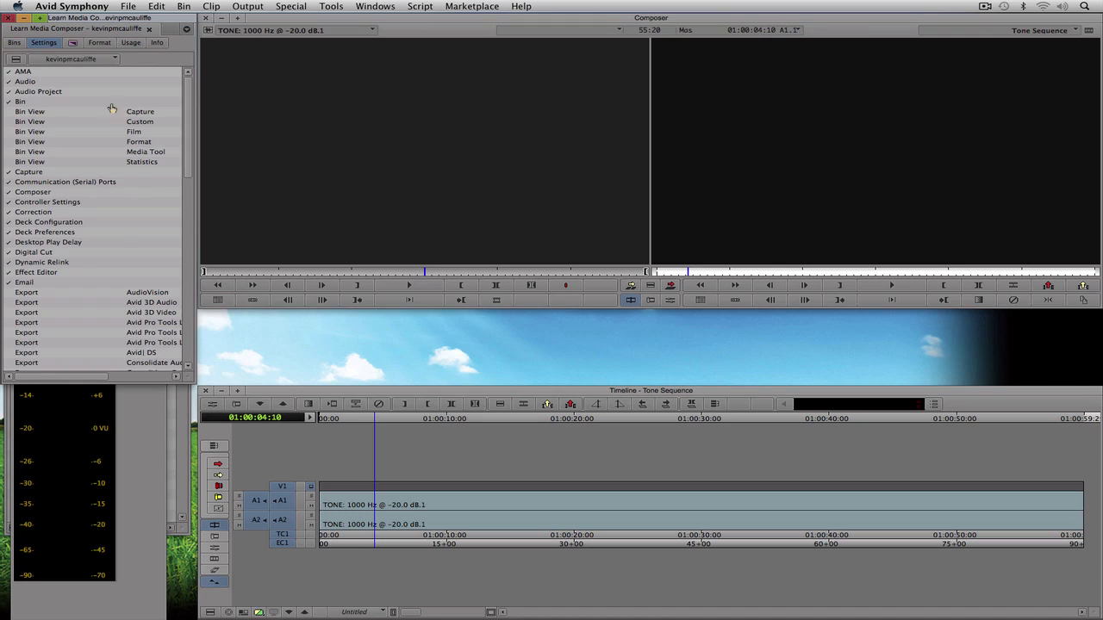
{"action": "double_click", "coordinate": [30, 81]}
{"action": "left_click_drag", "start_coordinate": [526, 255], "coordinate": [352, 118]}
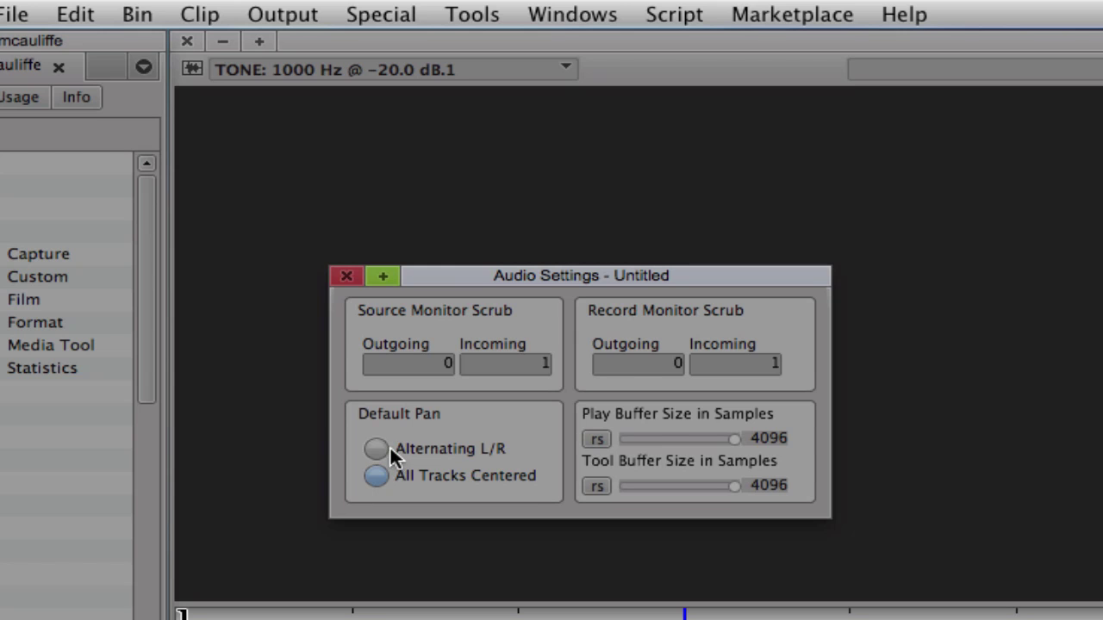
{"action": "left_click", "coordinate": [347, 276]}
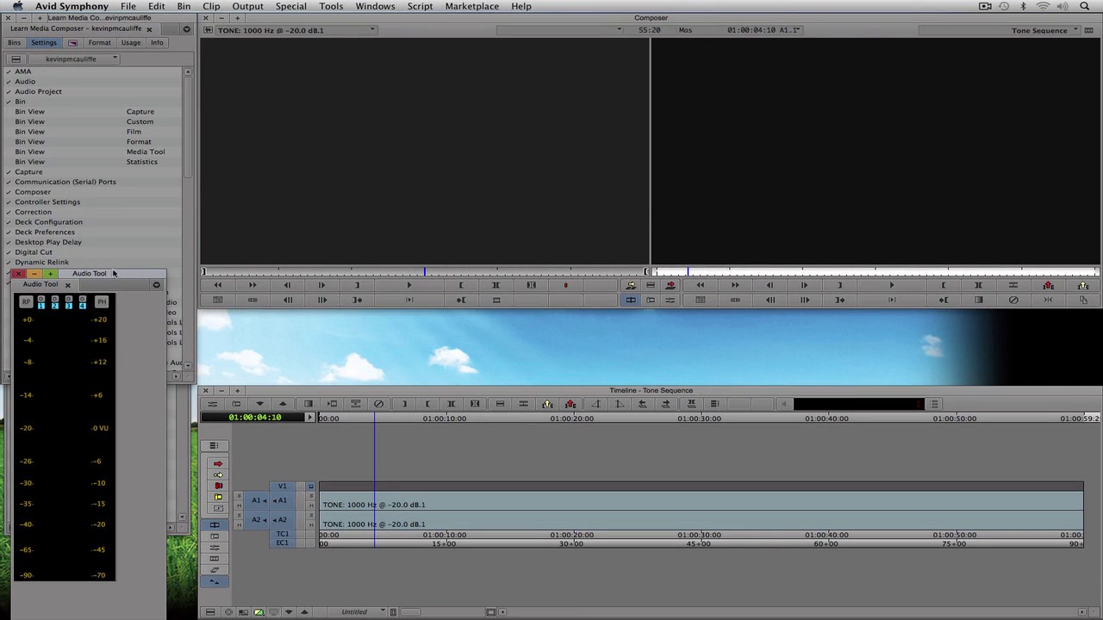
- Resume Tone Sequence playback and stop at 01:00:08:04, with the tone metering around −20
{"action": "left_click_drag", "start_coordinate": [113, 273], "coordinate": [125, 187]}
{"action": "left_click", "coordinate": [781, 168]}
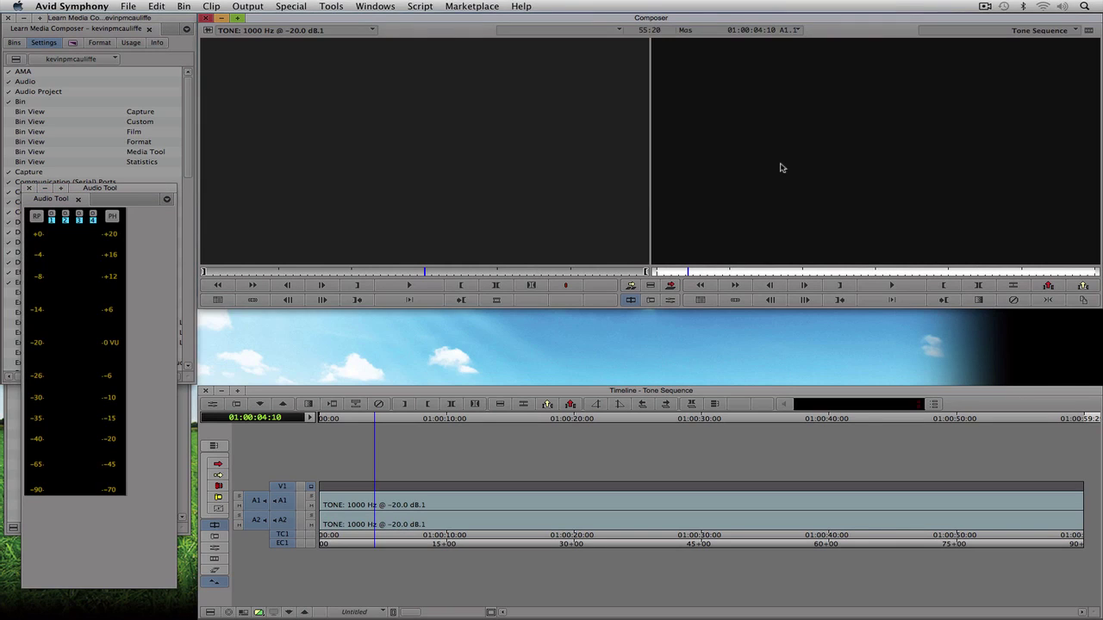
{"action": "key", "text": "space"}
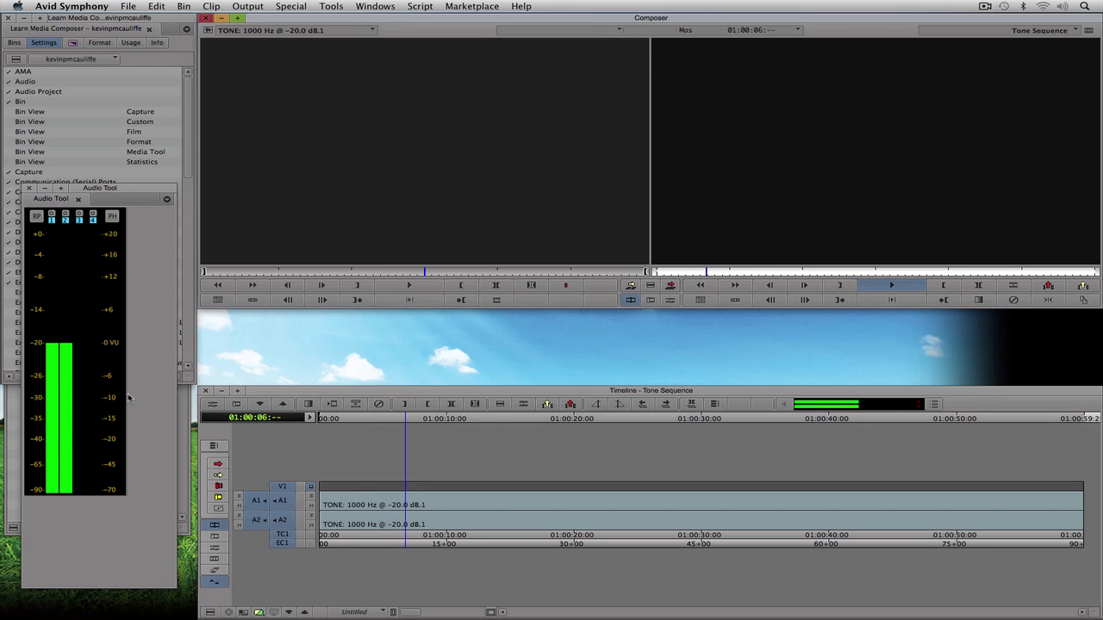
{"action": "key", "text": "space"}
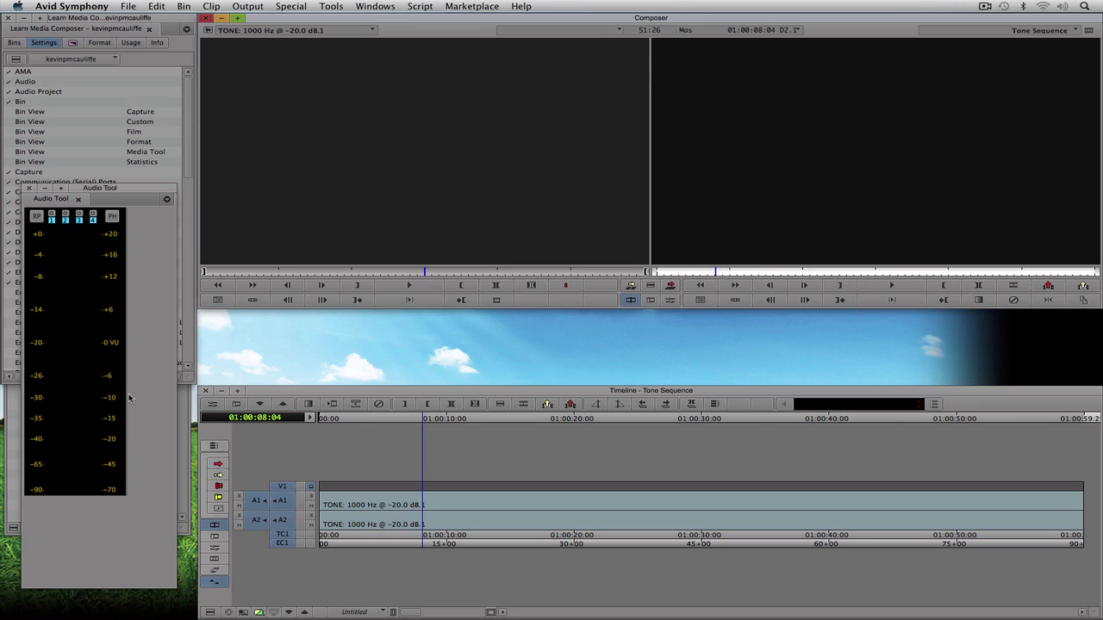
- Reopen and close the Audio setting, then scroll the Settings list to its User/Project/Site column
{"action": "left_click", "coordinate": [30, 83]}
{"action": "left_click", "coordinate": [29, 83]}
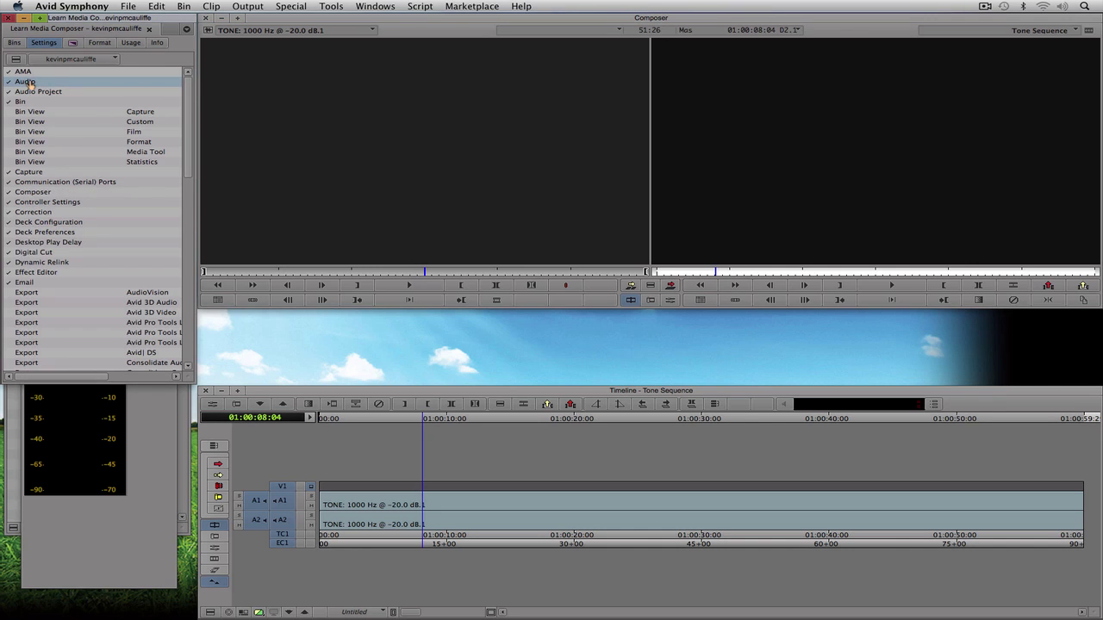
{"action": "double_click", "coordinate": [29, 82]}
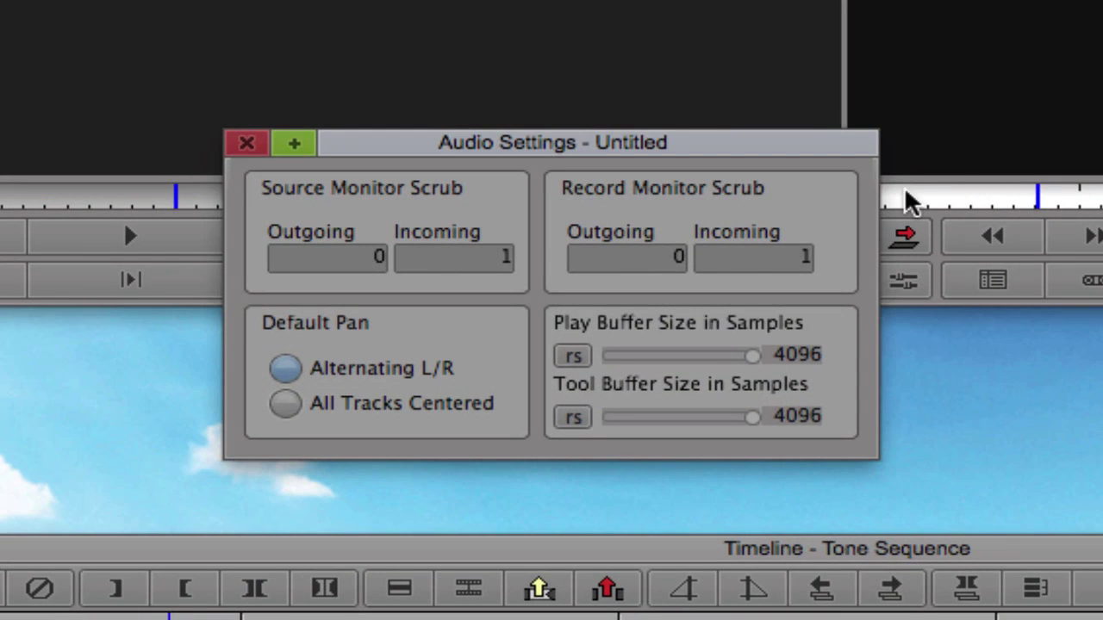
{"action": "left_click", "coordinate": [246, 143]}
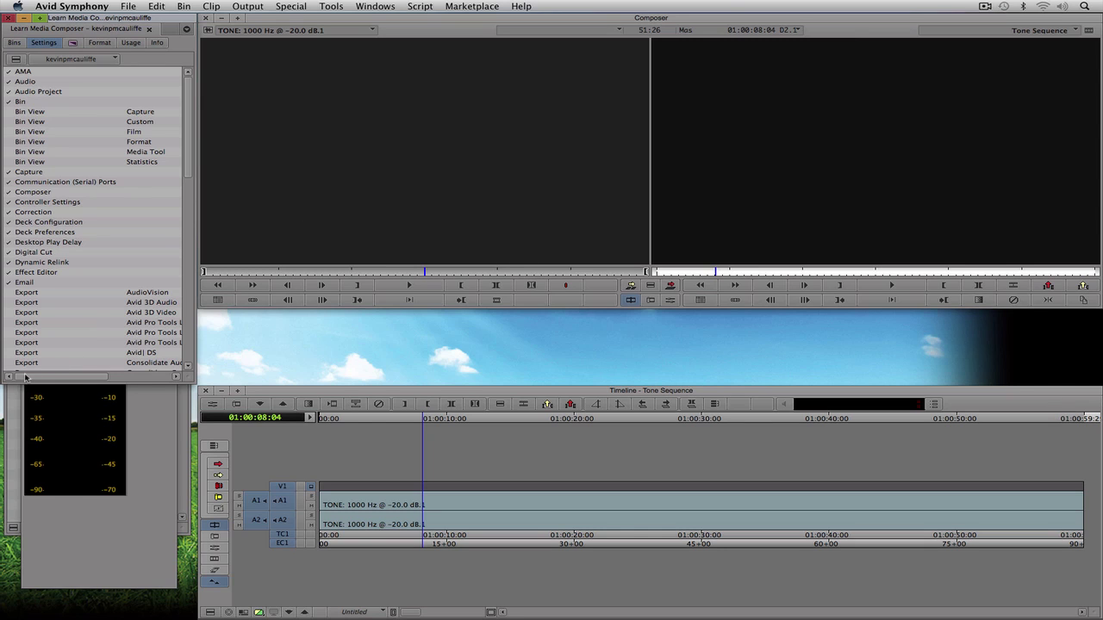
{"action": "left_click_drag", "start_coordinate": [26, 377], "coordinate": [88, 379]}
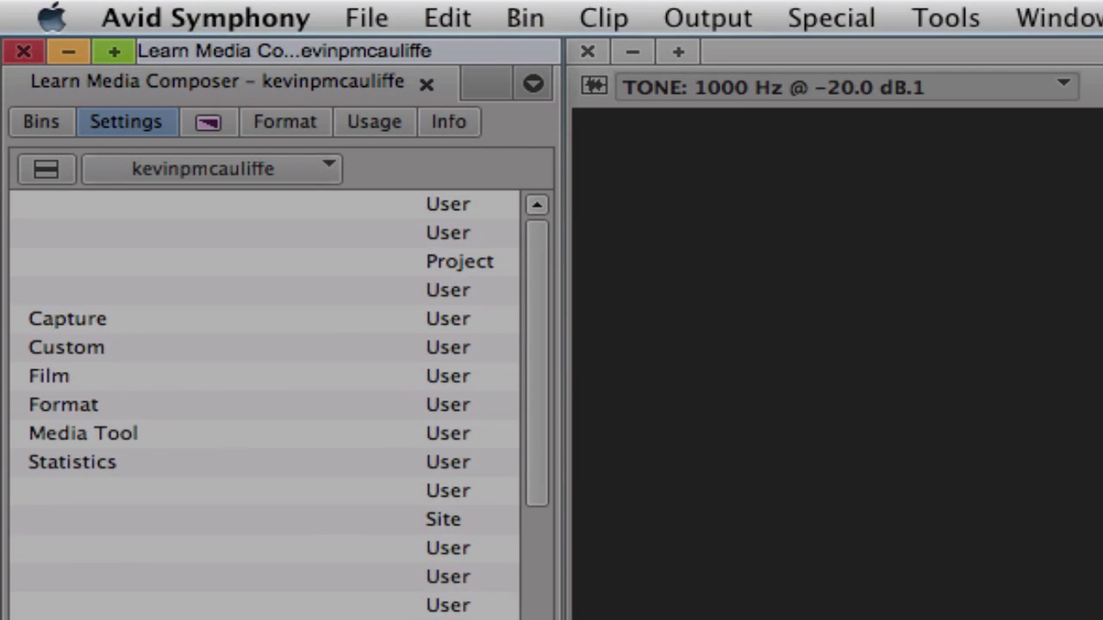
- Scroll the Settings list back and forth to compare setting names with their User/Project/Site scope
{"action": "scroll", "coordinate": [259, 405], "scroll_direction": "left", "scroll_amount": 10}
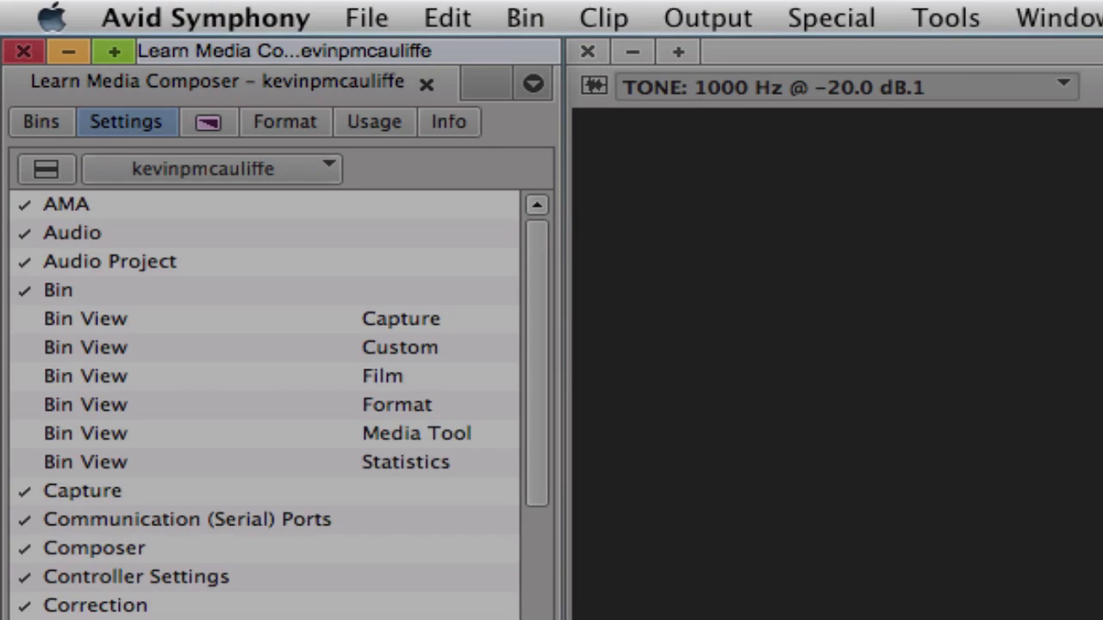
{"action": "scroll", "coordinate": [259, 405], "scroll_direction": "right", "scroll_amount": 10}
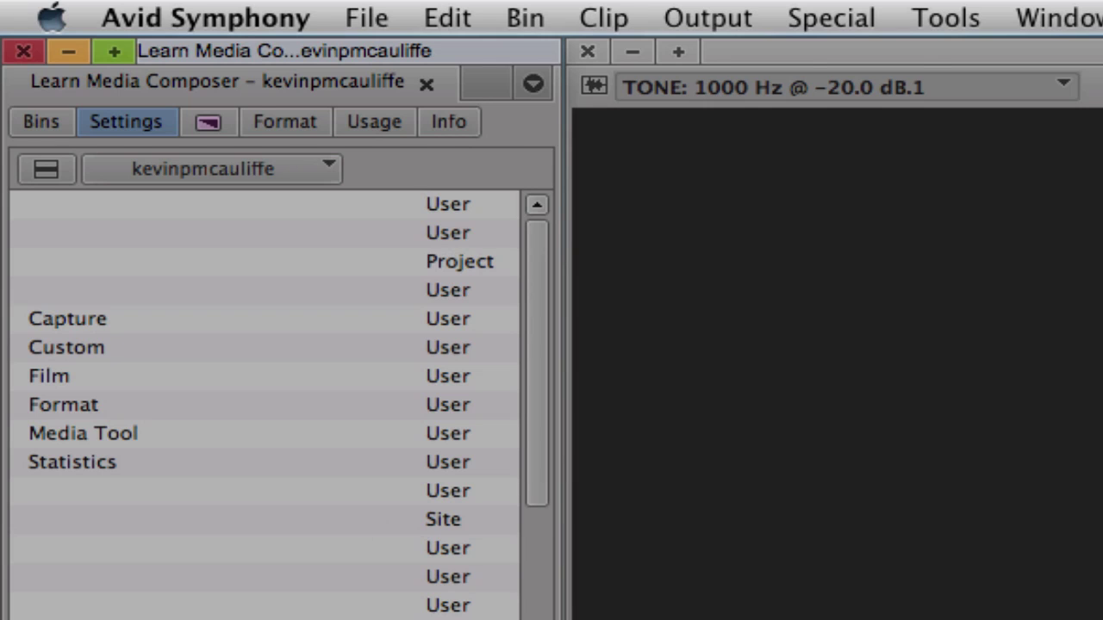
{"action": "scroll", "coordinate": [258, 405], "scroll_direction": "left", "scroll_amount": 10}
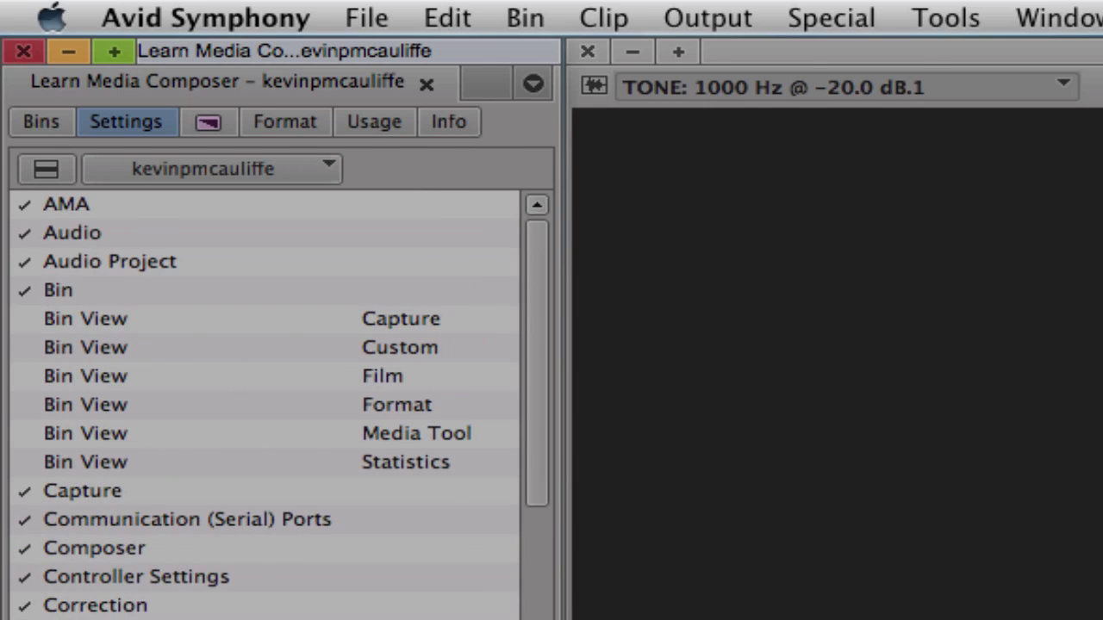
{"action": "scroll", "coordinate": [258, 405], "scroll_direction": "right", "scroll_amount": 10}
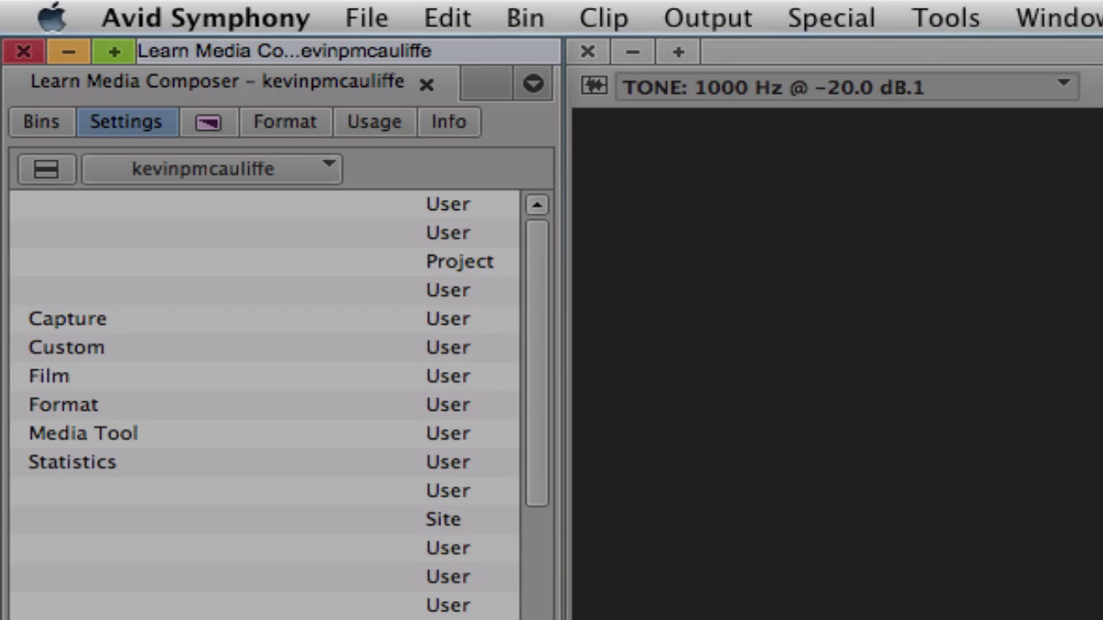
{"action": "scroll", "coordinate": [259, 405], "scroll_direction": "left", "scroll_amount": 10}
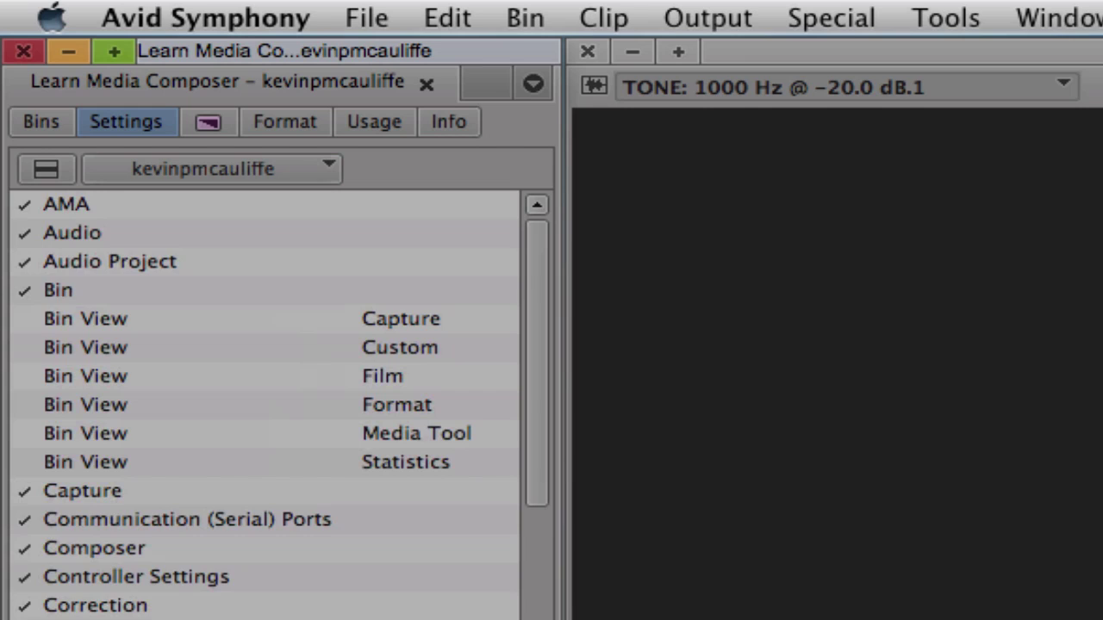
{"action": "scroll", "coordinate": [258, 405], "scroll_direction": "right", "scroll_amount": 10}
{"action": "scroll", "coordinate": [259, 405], "scroll_direction": "left", "scroll_amount": 10}
{"action": "scroll", "coordinate": [264, 405], "scroll_direction": "right", "scroll_amount": 8}
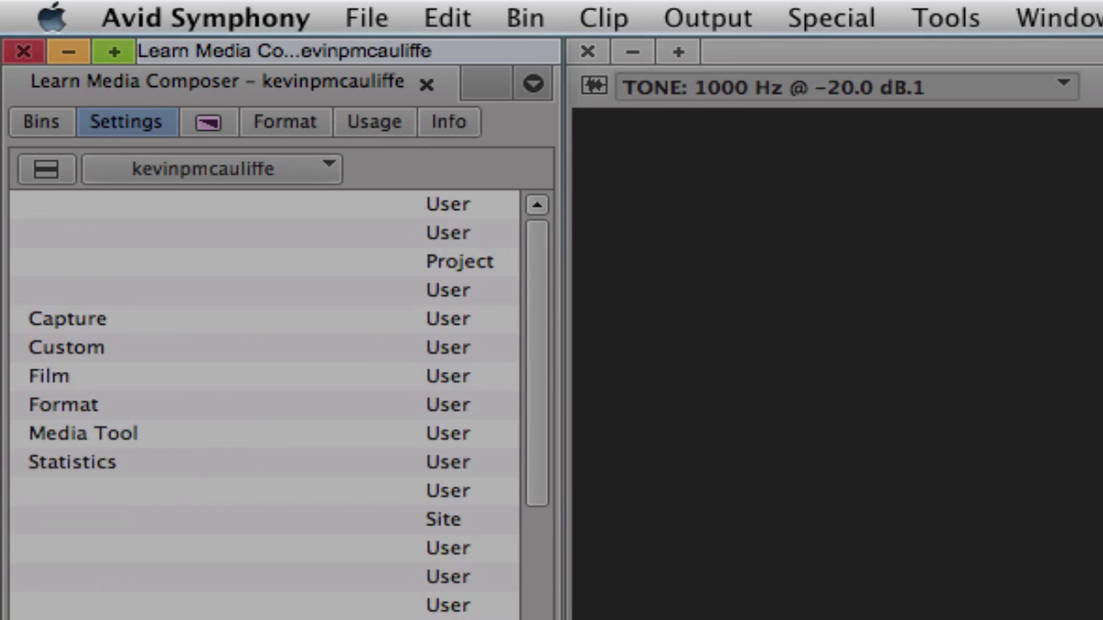
- Point out a Site-scoped setting, scroll back to the names, and select Audio Project, then Audio
{"action": "left_click", "coordinate": [449, 527]}
{"action": "scroll", "coordinate": [264, 405], "scroll_direction": "left", "scroll_amount": 8}
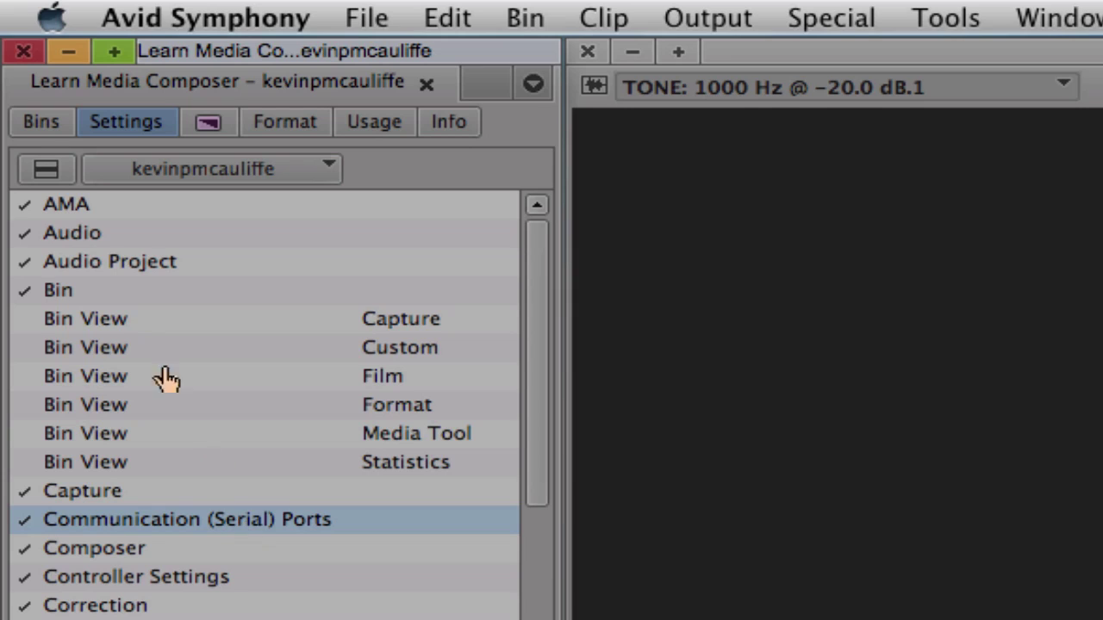
{"action": "left_click", "coordinate": [138, 263]}
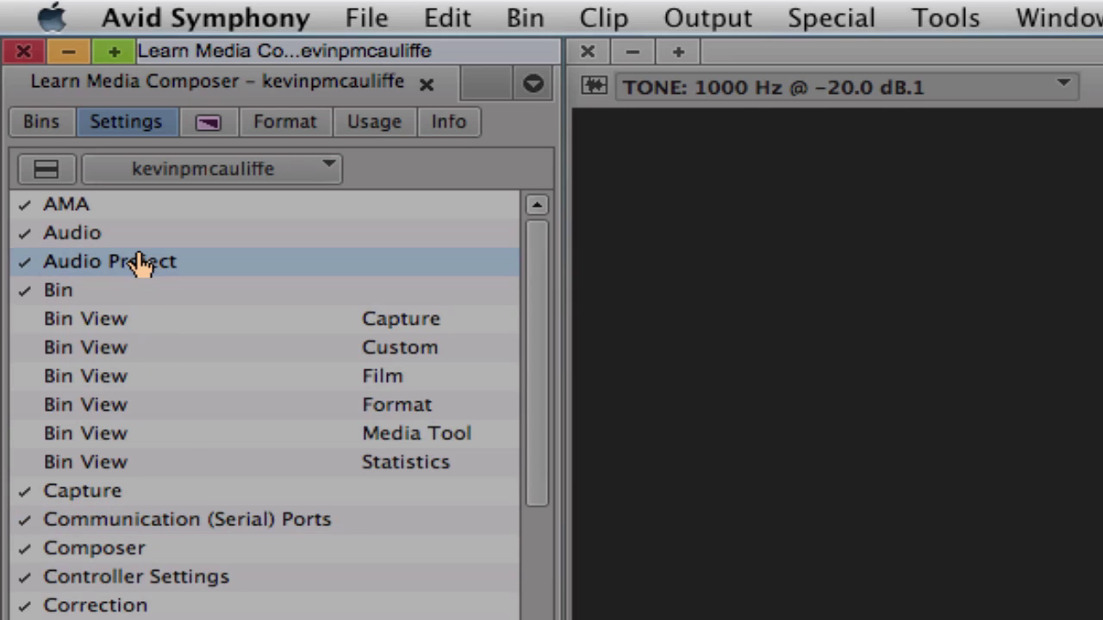
{"action": "left_click", "coordinate": [138, 242]}
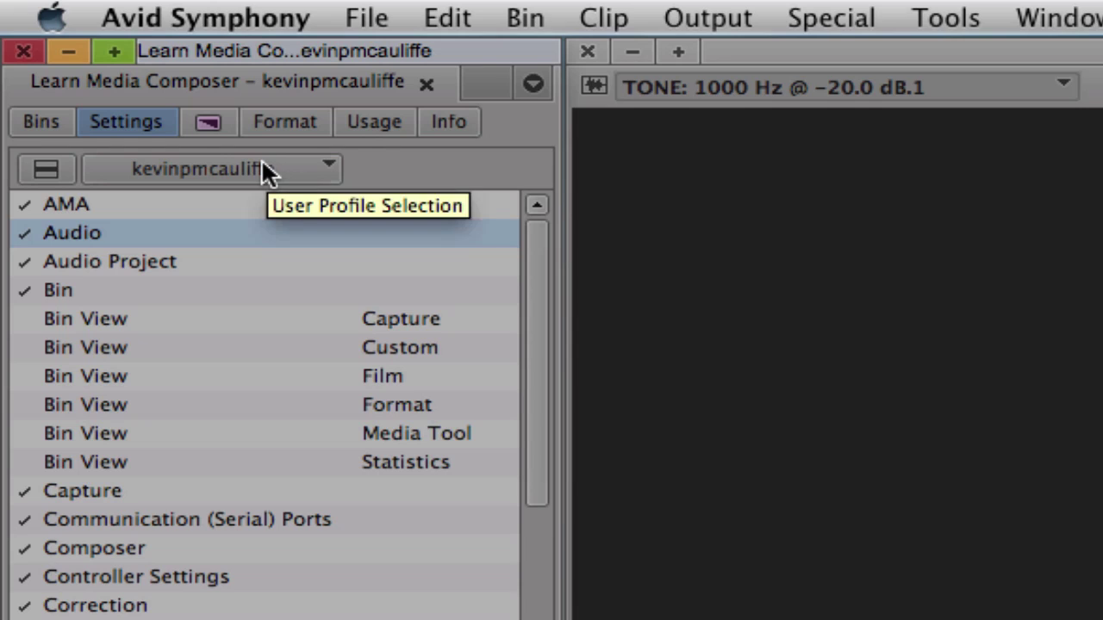
{"action": "double_click", "coordinate": [138, 261]}
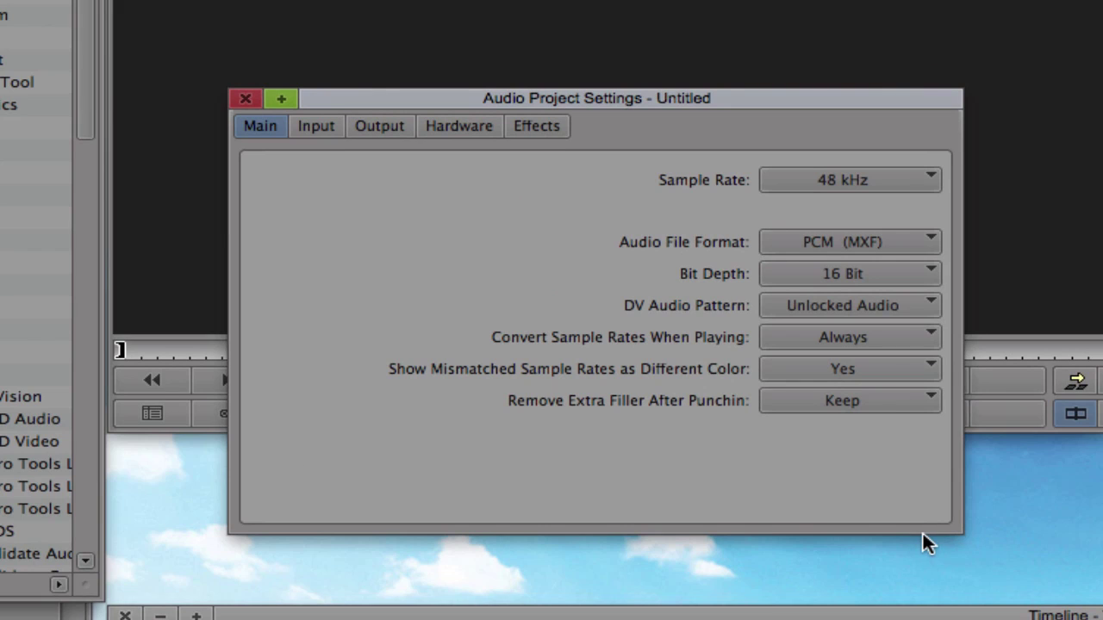
{"action": "left_click", "coordinate": [891, 181]}
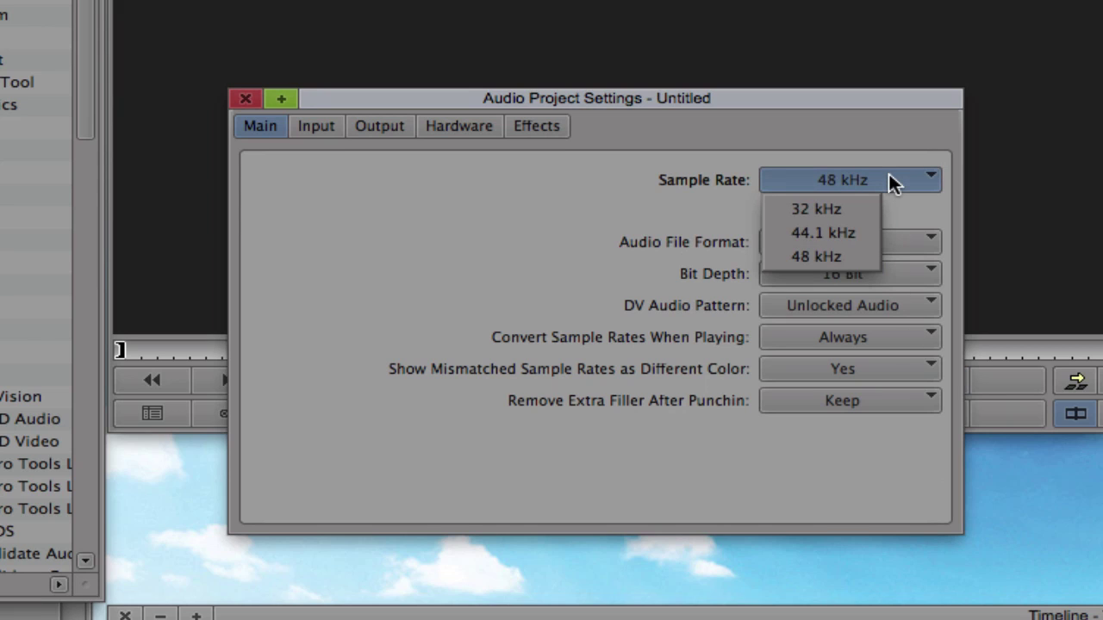
{"action": "left_click", "coordinate": [851, 252]}
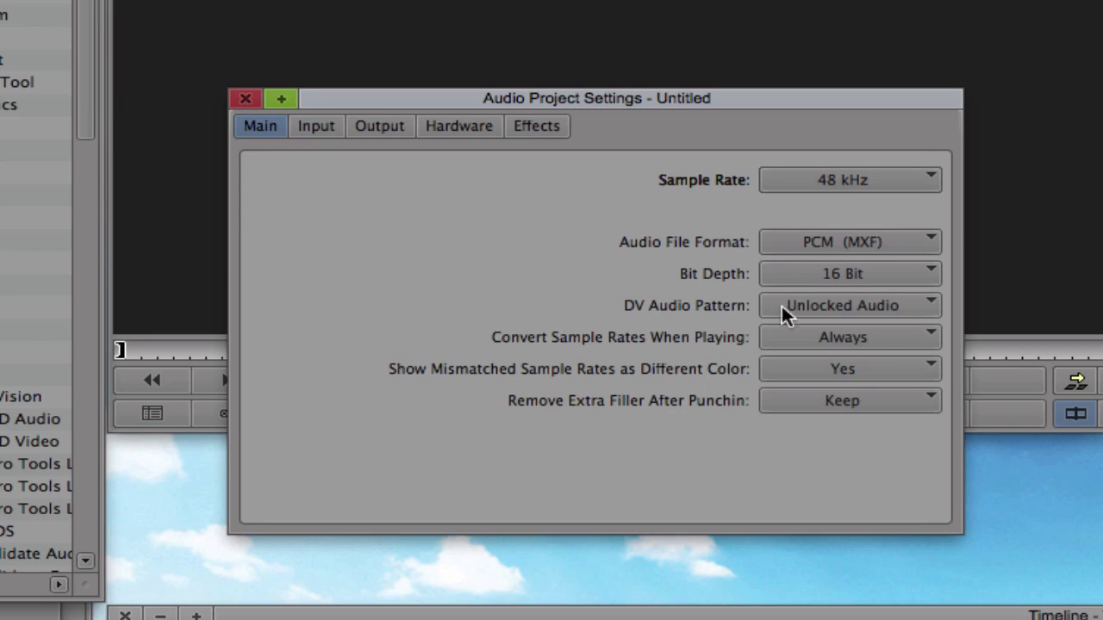
{"action": "left_click", "coordinate": [915, 243]}
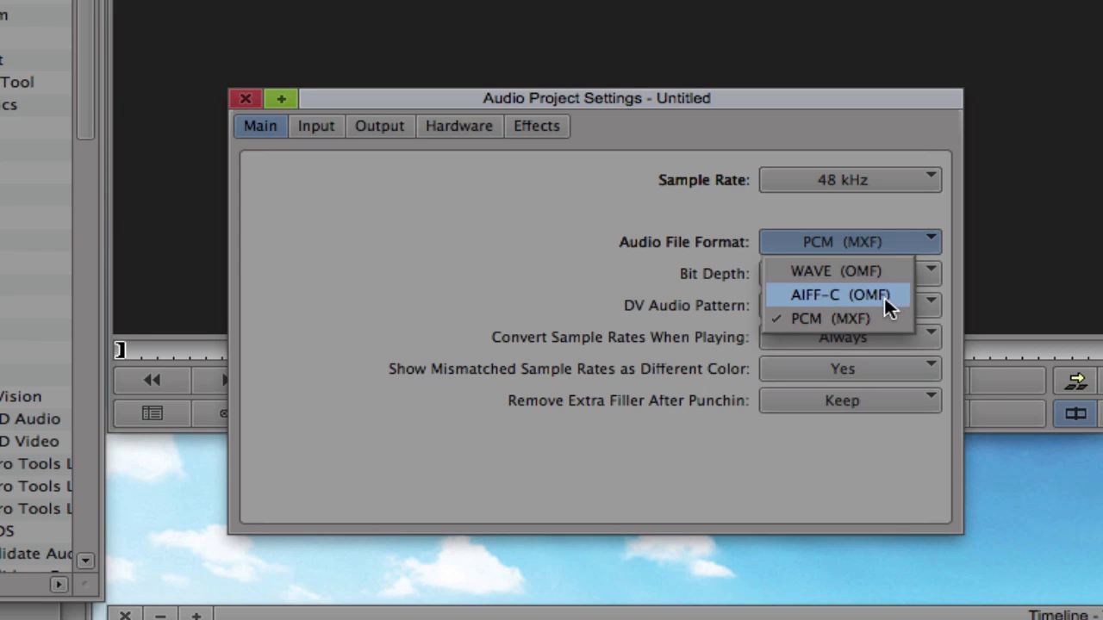
{"action": "left_click", "coordinate": [849, 320]}
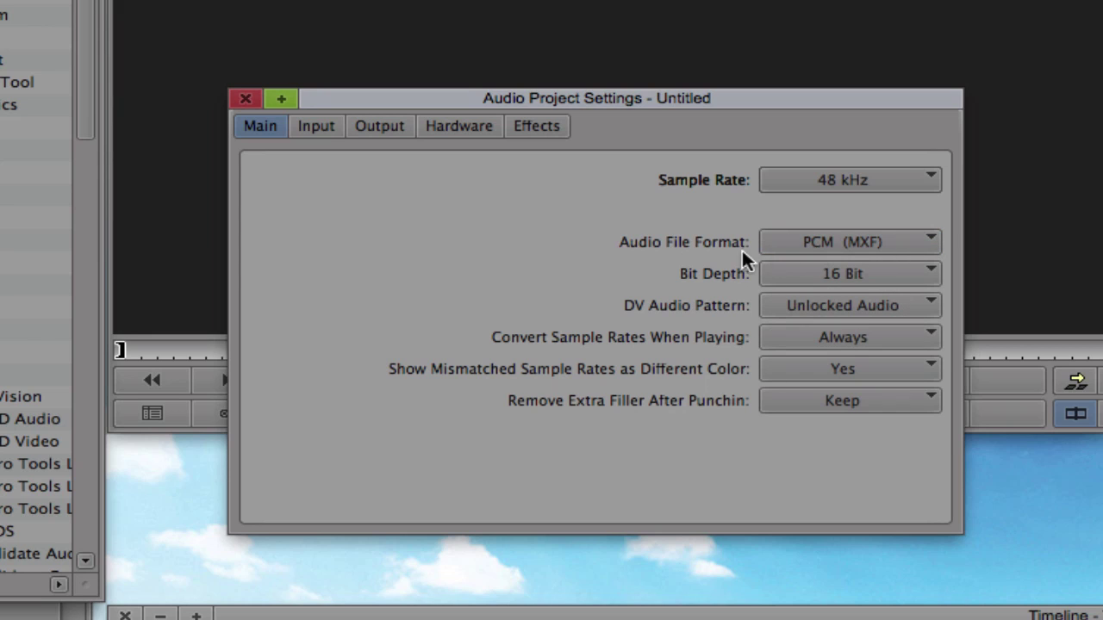
{"action": "left_click", "coordinate": [919, 275]}
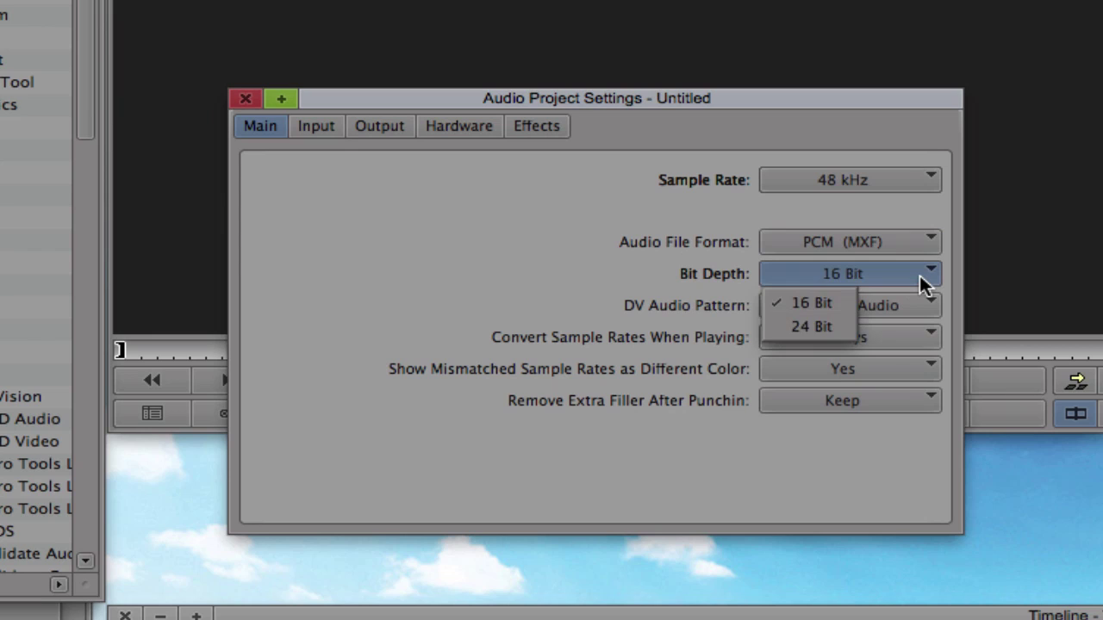
{"action": "left_click", "coordinate": [919, 275]}
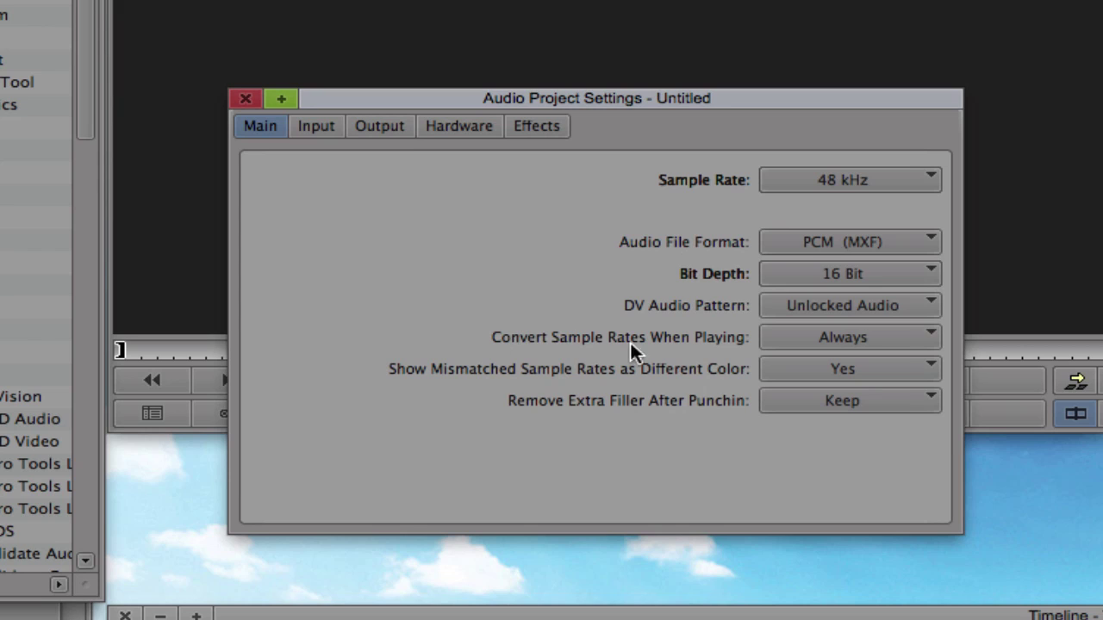
{"action": "left_click", "coordinate": [824, 340]}
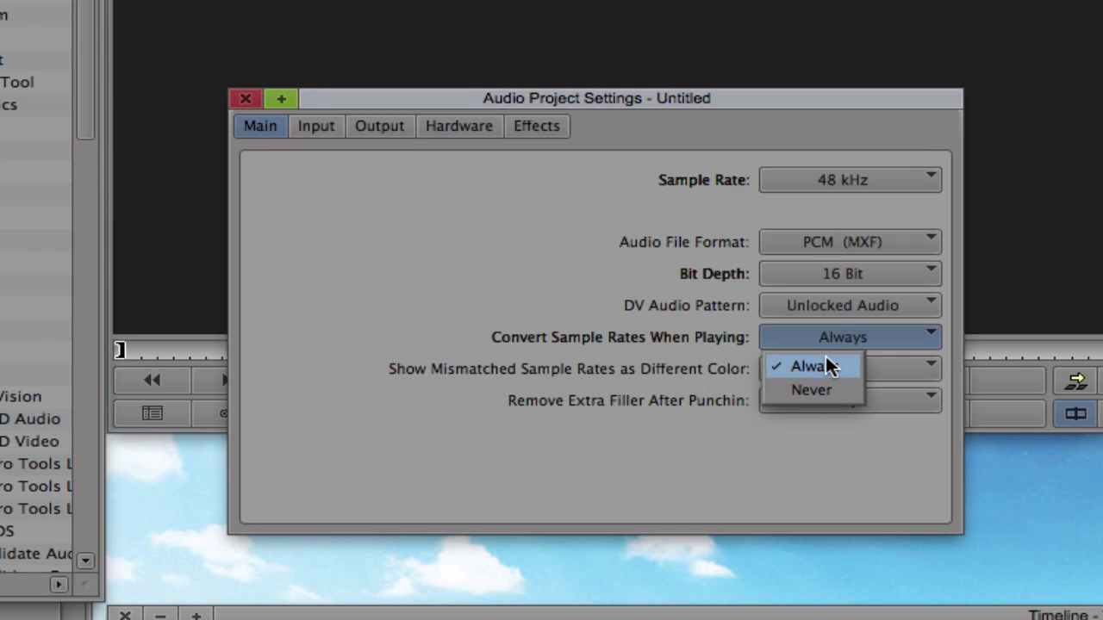
{"action": "left_click", "coordinate": [826, 363]}
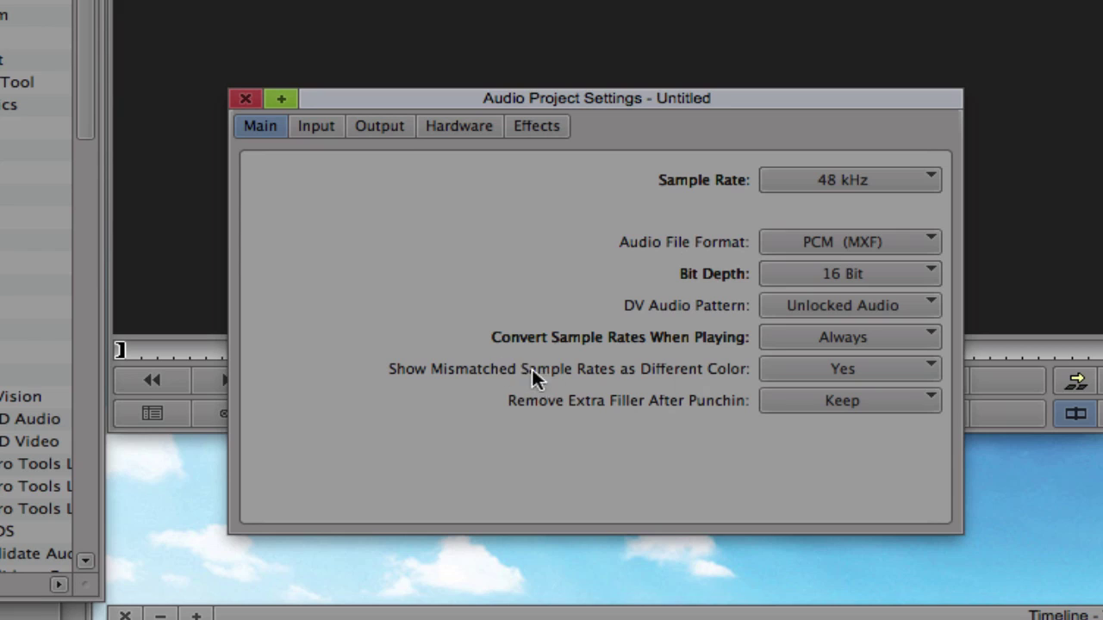
{"action": "left_click", "coordinate": [814, 372]}
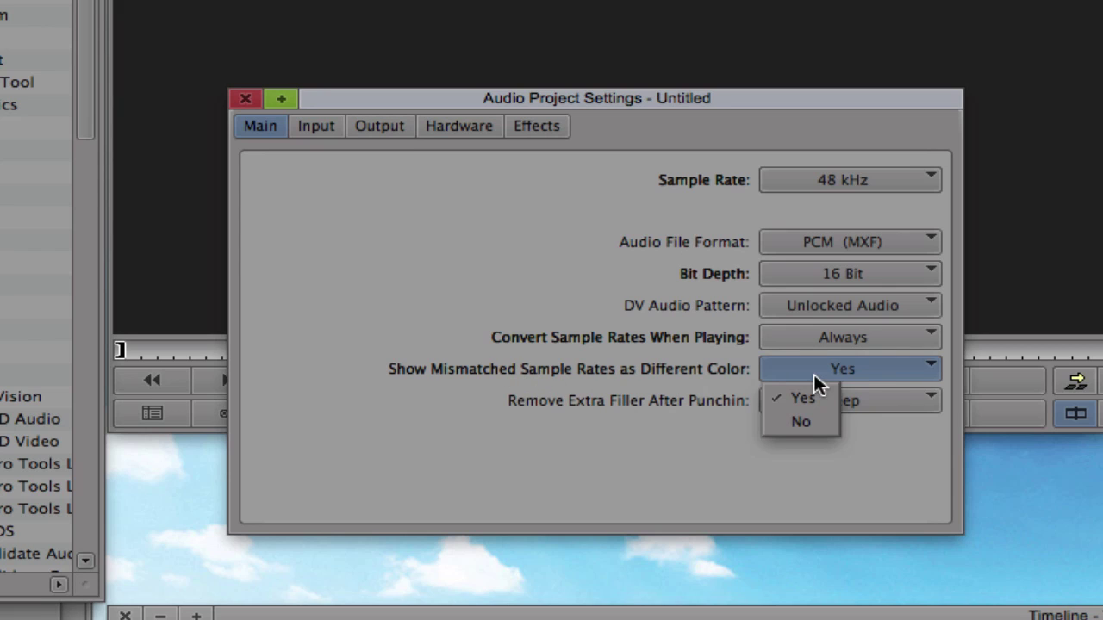
{"action": "left_click", "coordinate": [864, 368]}
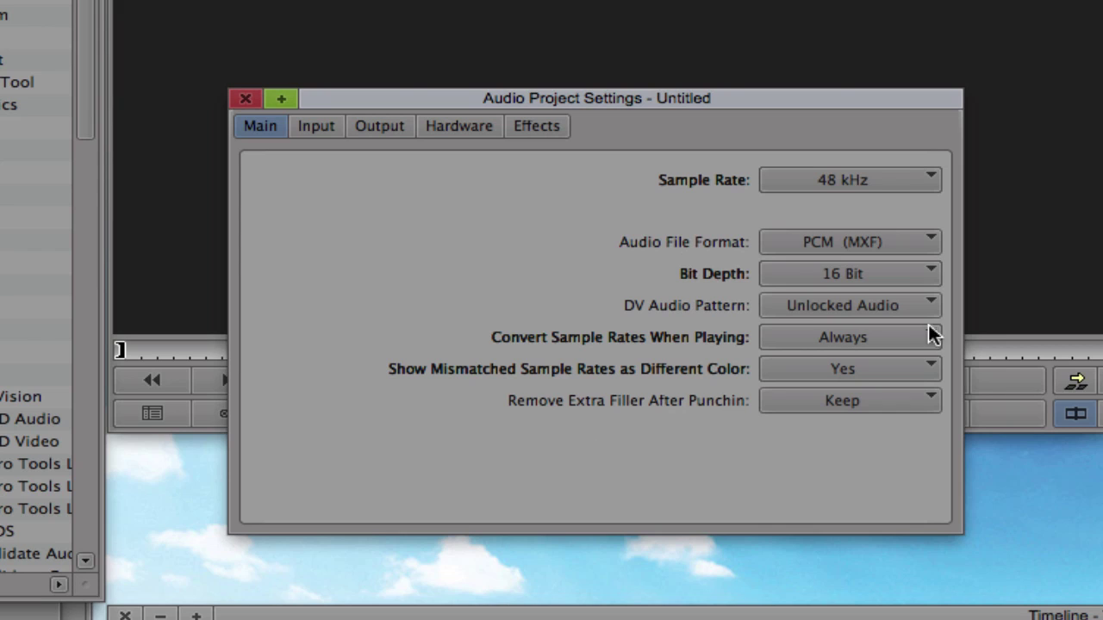
- Show the Input audio settings and view the Input Source choices, with Host-1394 selected
{"action": "left_click", "coordinate": [317, 129]}
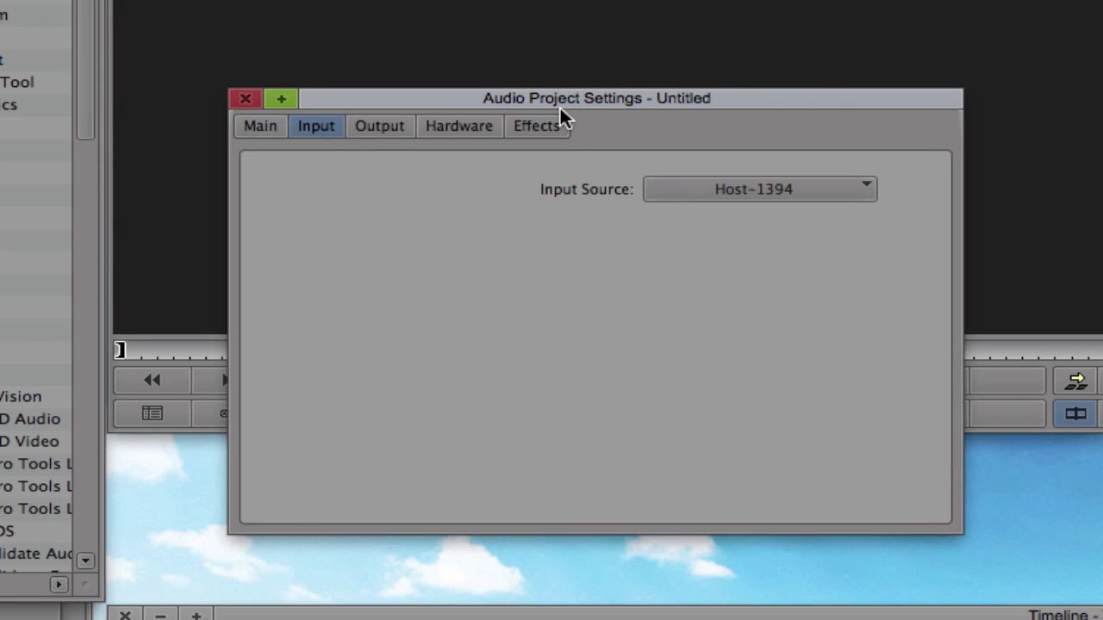
{"action": "left_click", "coordinate": [740, 193]}
- On the Output page, keep gain at +0.0, try Mix To 3-4 and restore 1-2, then view the channel formats
{"action": "left_click", "coordinate": [389, 136]}
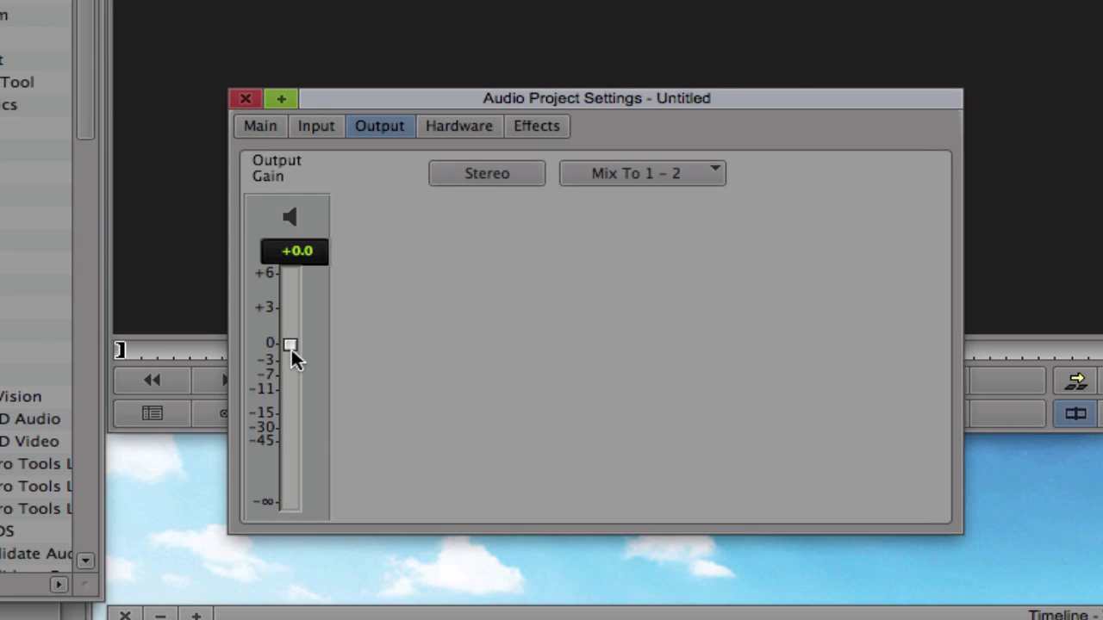
{"action": "mouse_move", "coordinate": [290, 346]}
{"action": "left_mouse_down"}
{"action": "mouse_move", "coordinate": [291, 399]}
{"action": "mouse_move", "coordinate": [290, 343]}
{"action": "left_mouse_up"}
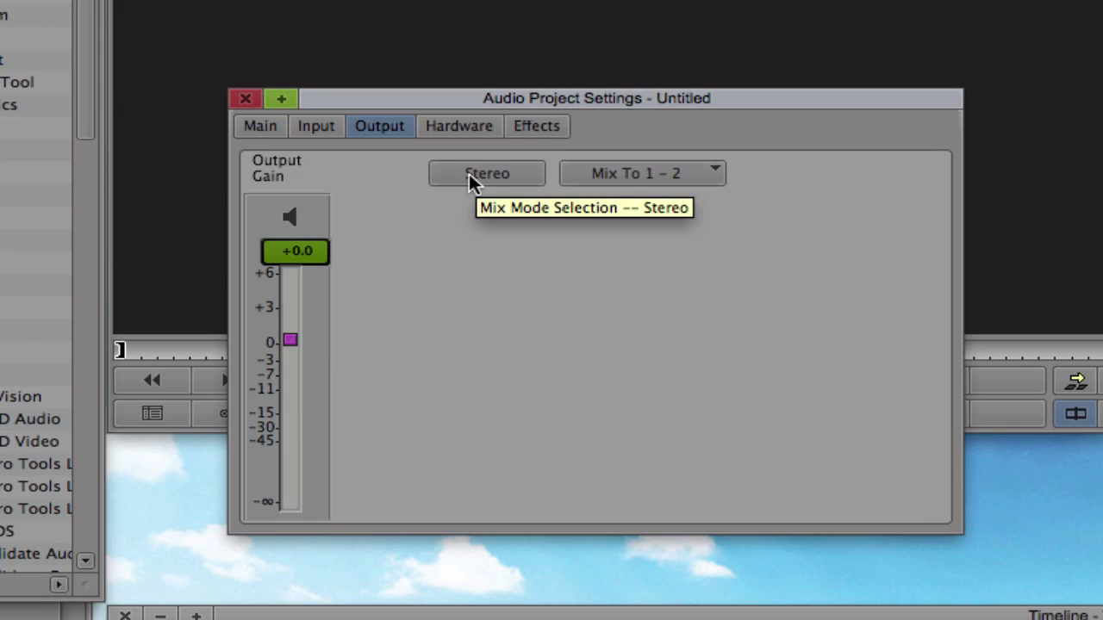
{"action": "left_click", "coordinate": [707, 175]}
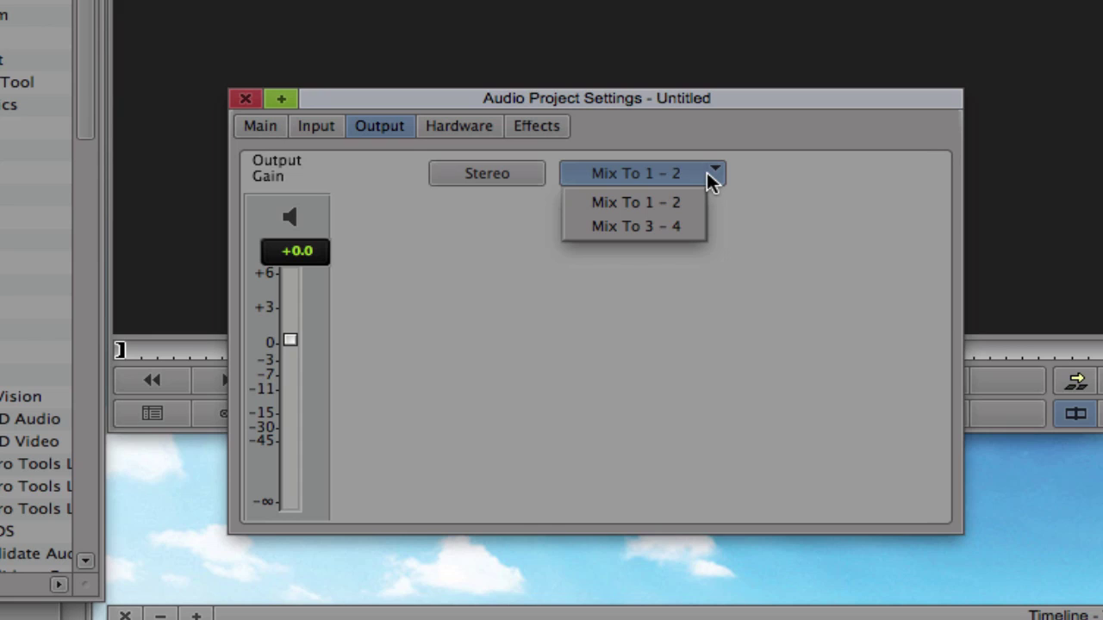
{"action": "left_click", "coordinate": [689, 227]}
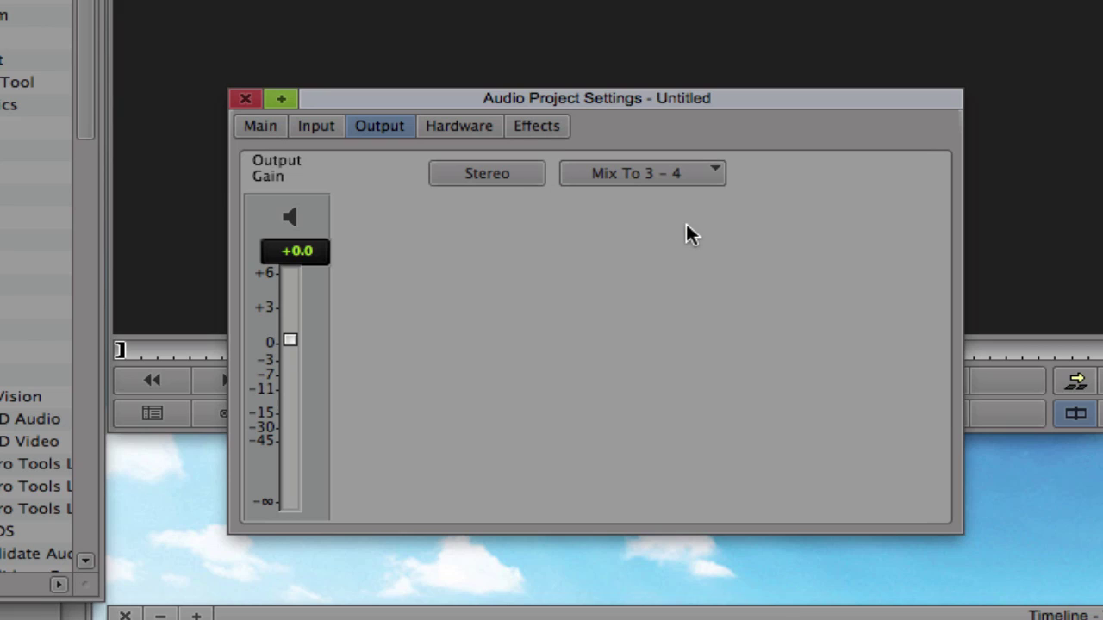
{"action": "left_click", "coordinate": [690, 172]}
{"action": "left_click", "coordinate": [675, 198]}
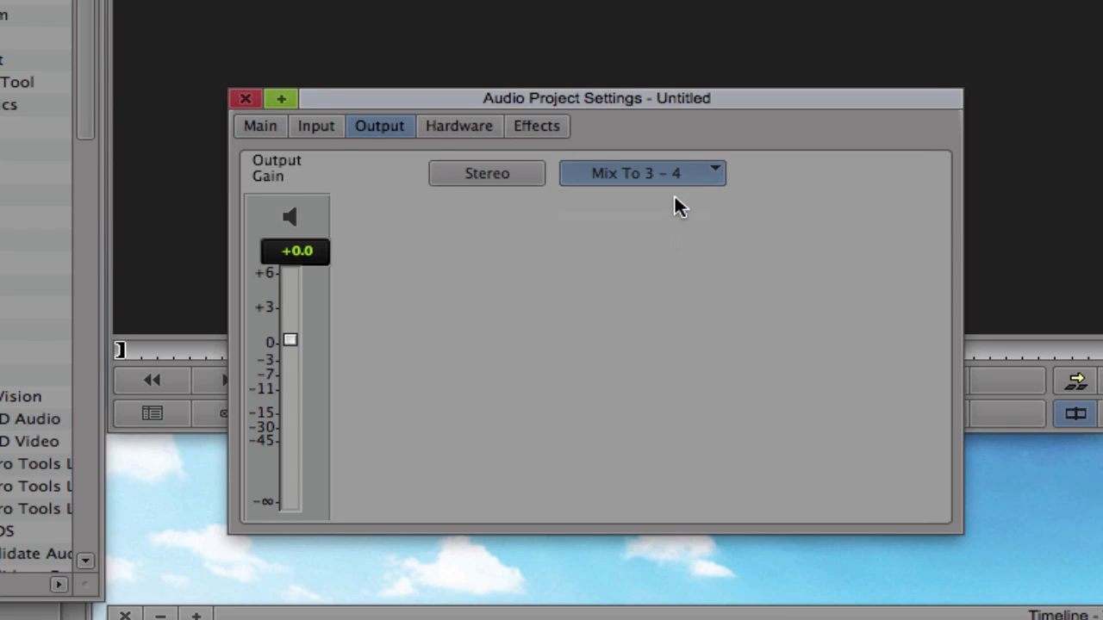
{"action": "left_click", "coordinate": [503, 173]}
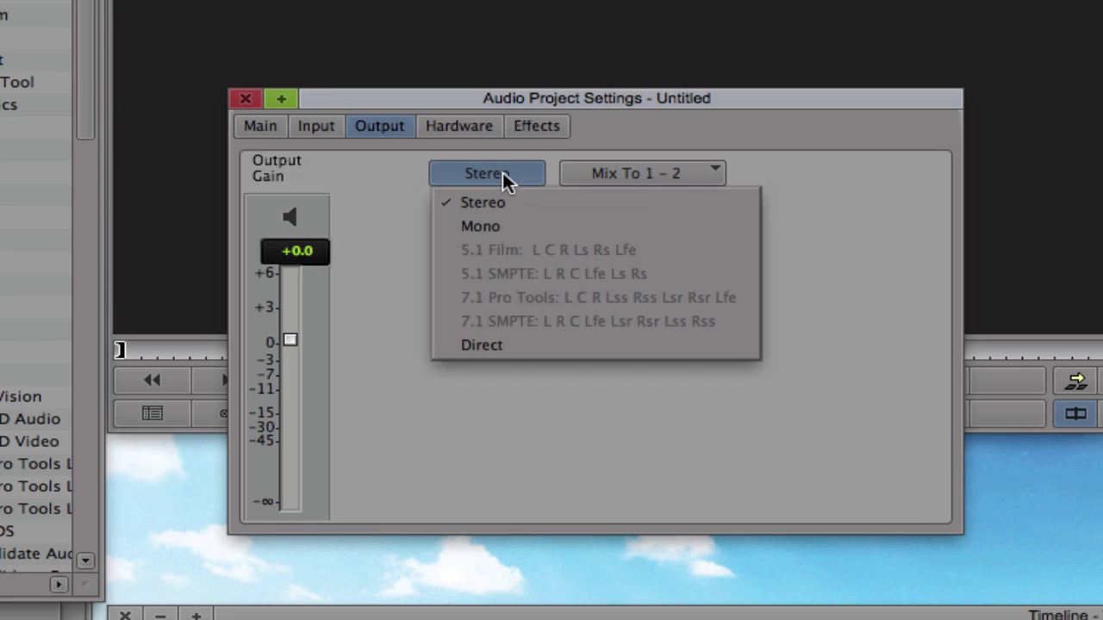
- Switch output to Mono and back to Stereo with mix kept on 1-2, then view the Hardware page
{"action": "left_click", "coordinate": [449, 227]}
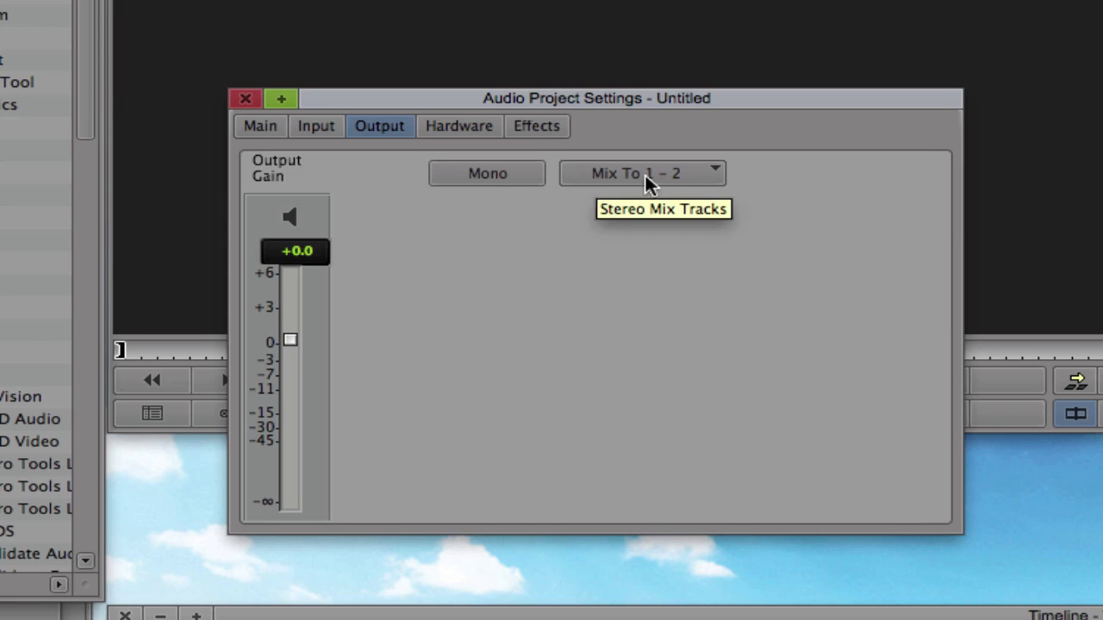
{"action": "left_click", "coordinate": [681, 174]}
{"action": "left_click", "coordinate": [766, 246]}
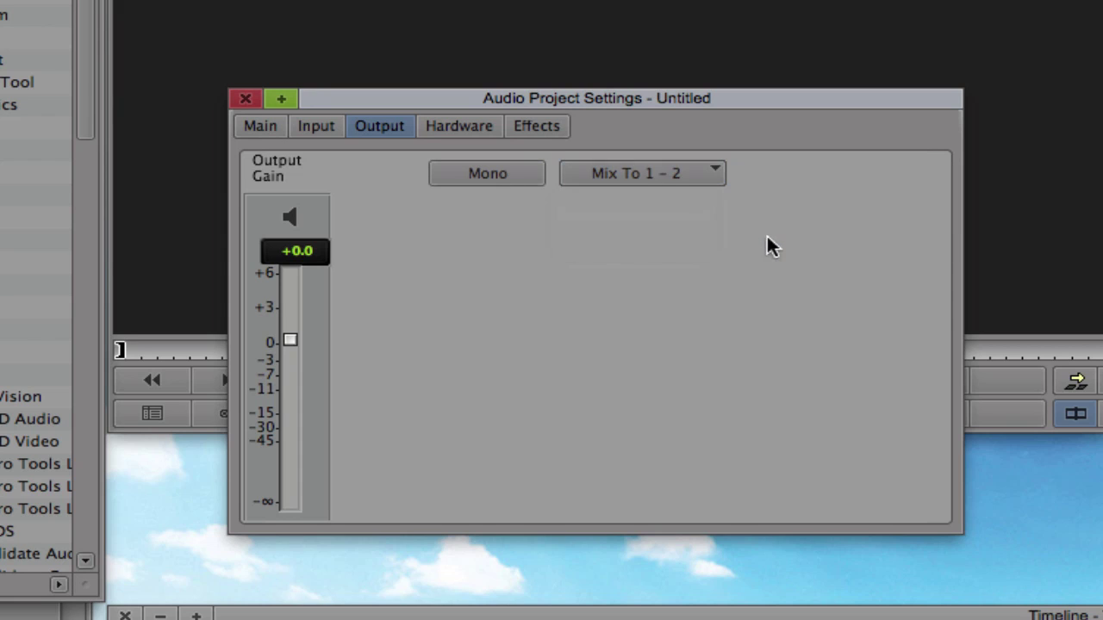
{"action": "left_click", "coordinate": [529, 182]}
{"action": "left_click", "coordinate": [445, 207]}
{"action": "left_click", "coordinate": [451, 126]}
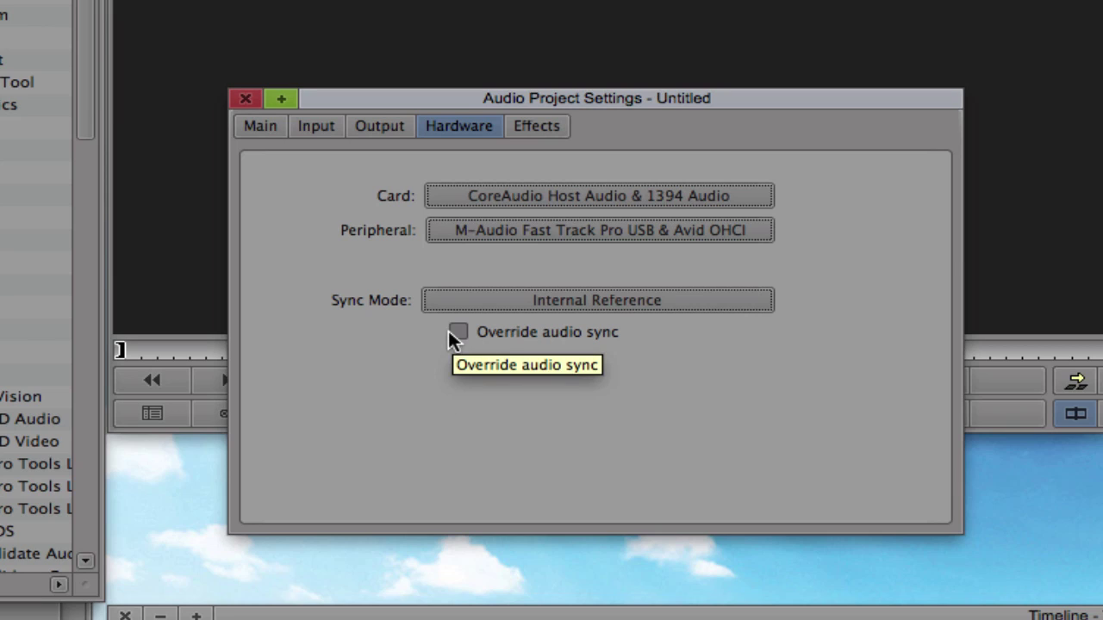
- Review Effects, keeping High and Slow conversion, Enabled dissolves and Linear -6dB midpoint, then return to Main
{"action": "left_click", "coordinate": [546, 128]}
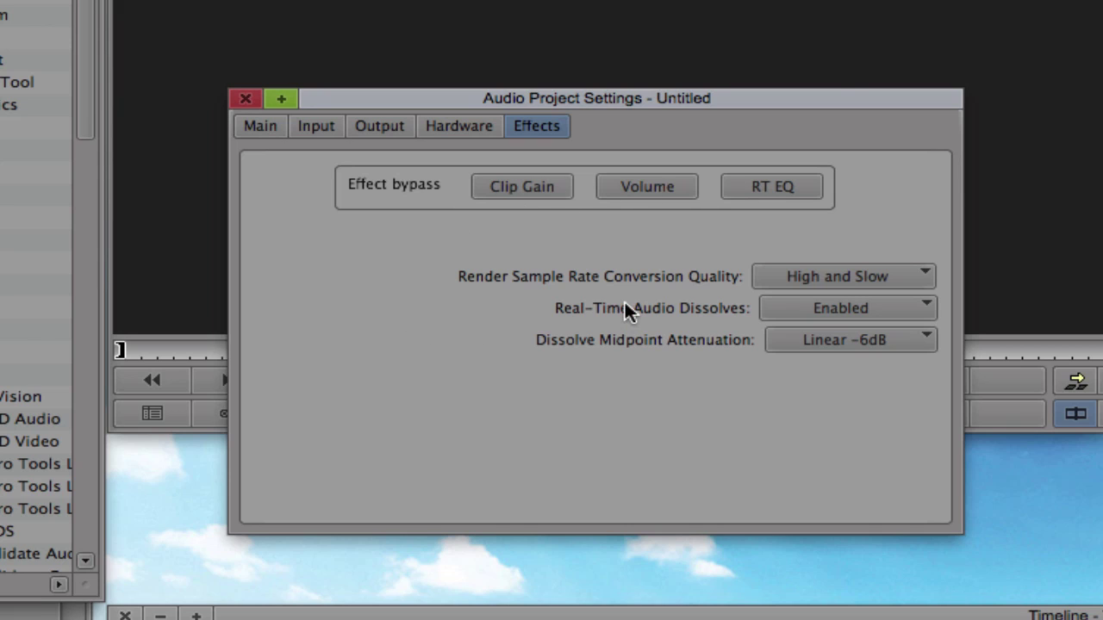
{"action": "left_click", "coordinate": [825, 276]}
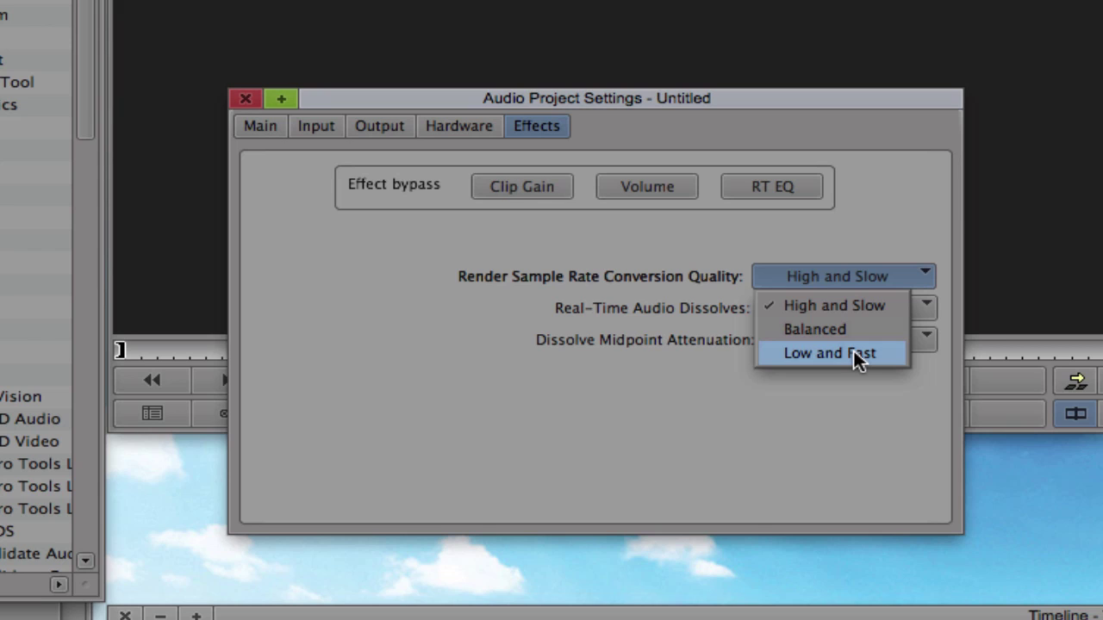
{"action": "left_click", "coordinate": [859, 305]}
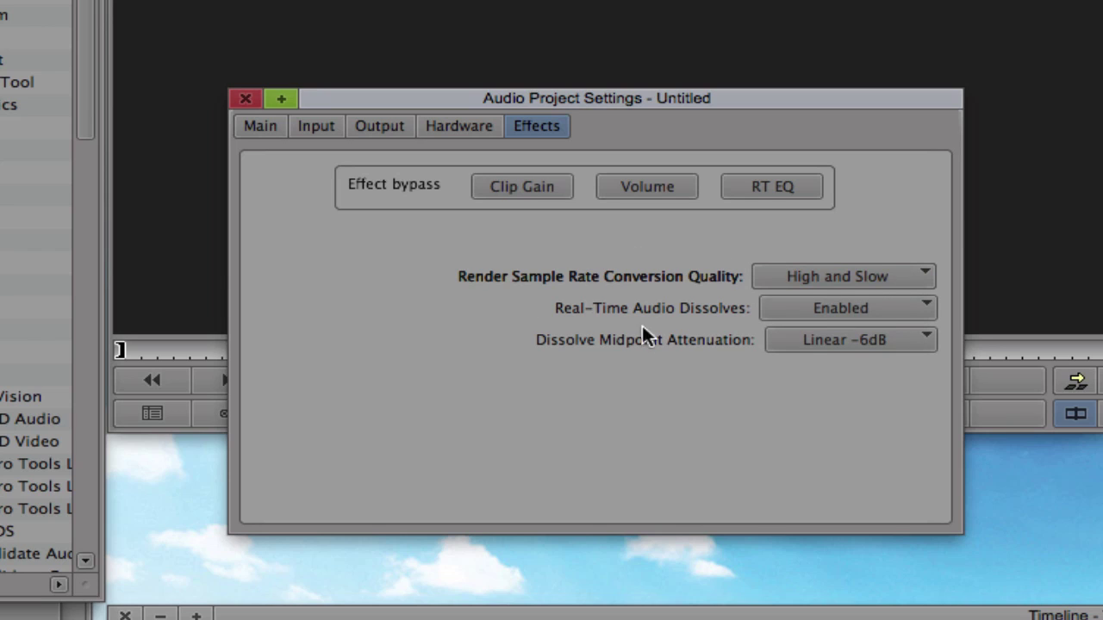
{"action": "left_click", "coordinate": [922, 308]}
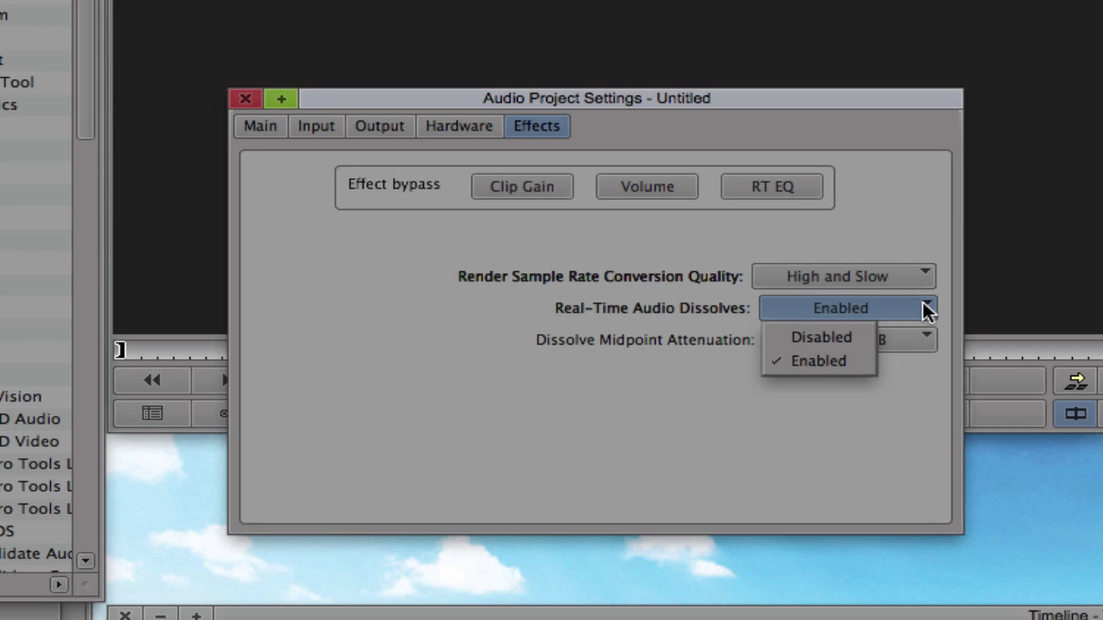
{"action": "left_click", "coordinate": [893, 232]}
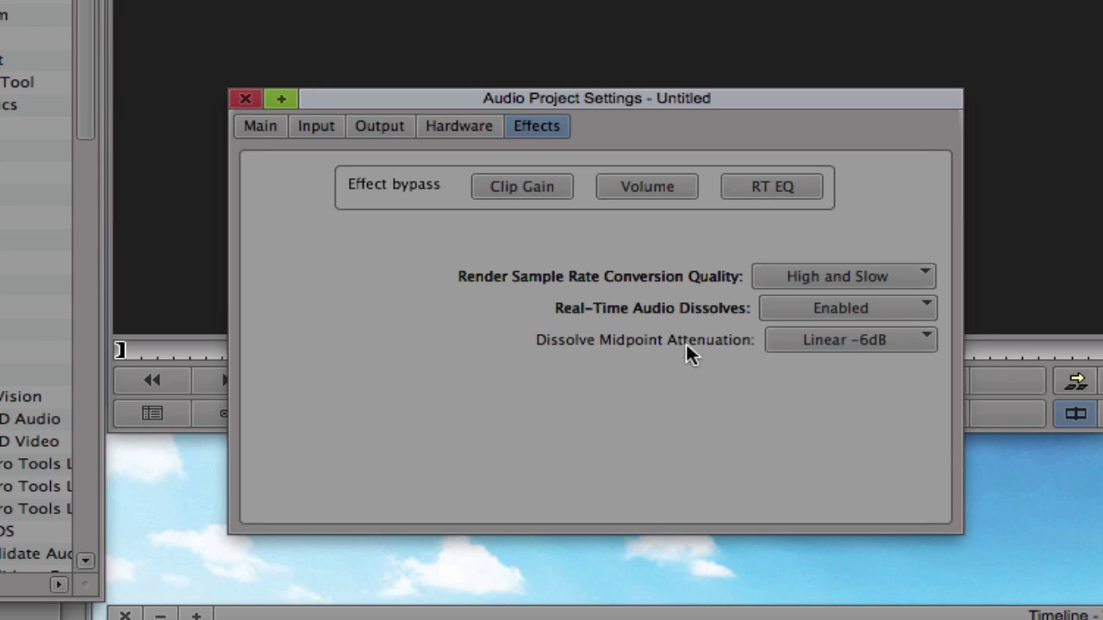
{"action": "left_click", "coordinate": [914, 338]}
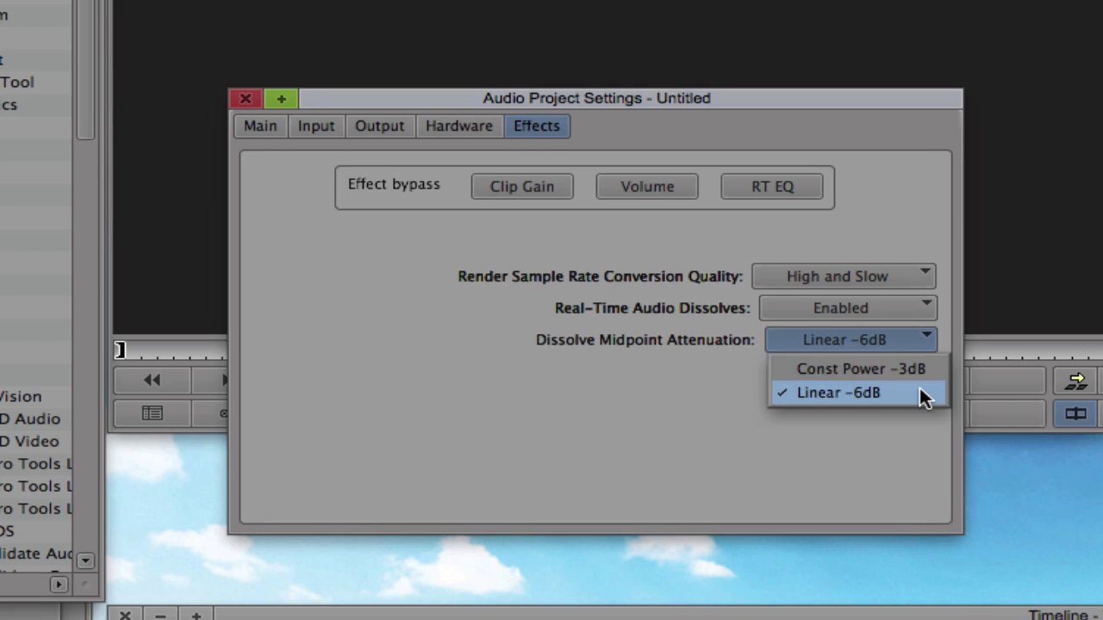
{"action": "left_click", "coordinate": [925, 398]}
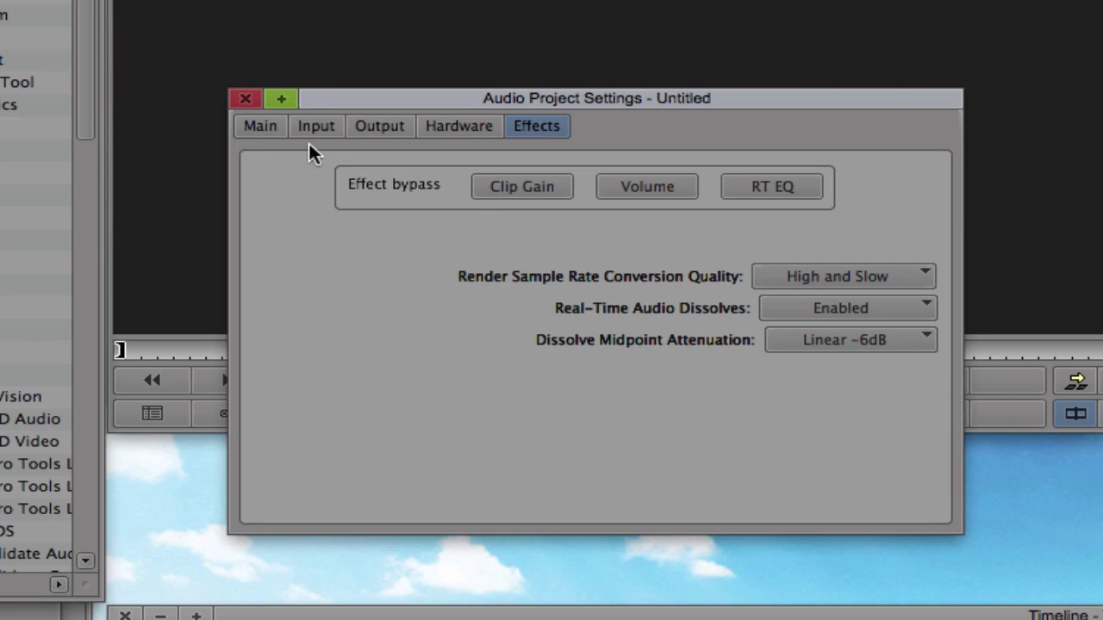
{"action": "left_click", "coordinate": [260, 127]}
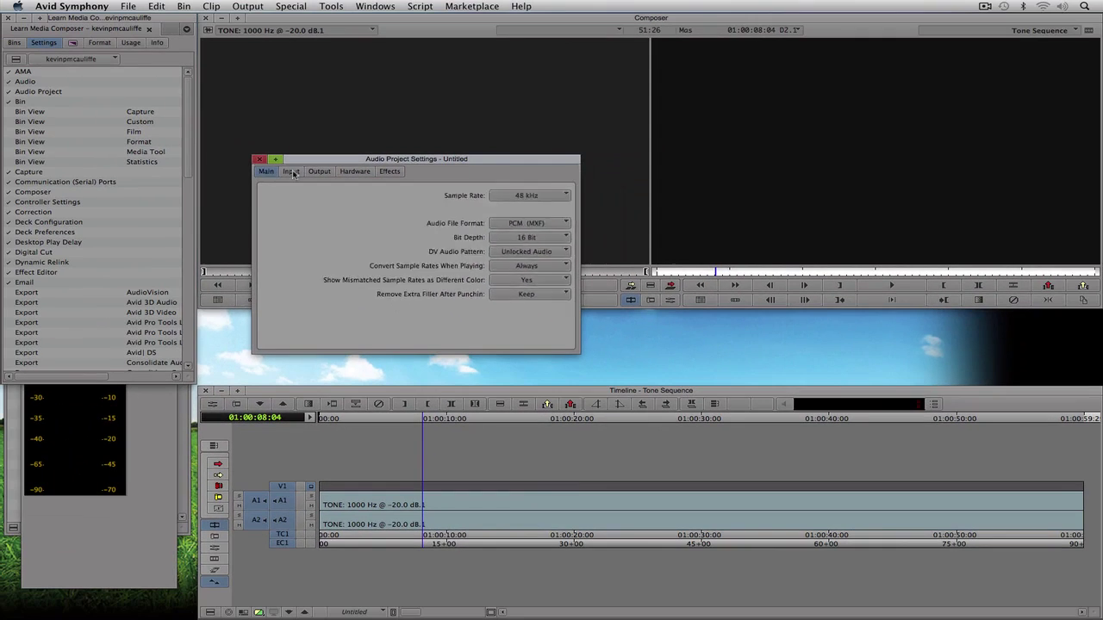
- Flip through the Input, Output, Hardware and Effects pages, return to Main, and close Audio Project Settings
{"action": "left_click", "coordinate": [321, 126]}
{"action": "left_click", "coordinate": [319, 172]}
{"action": "left_click", "coordinate": [355, 171]}
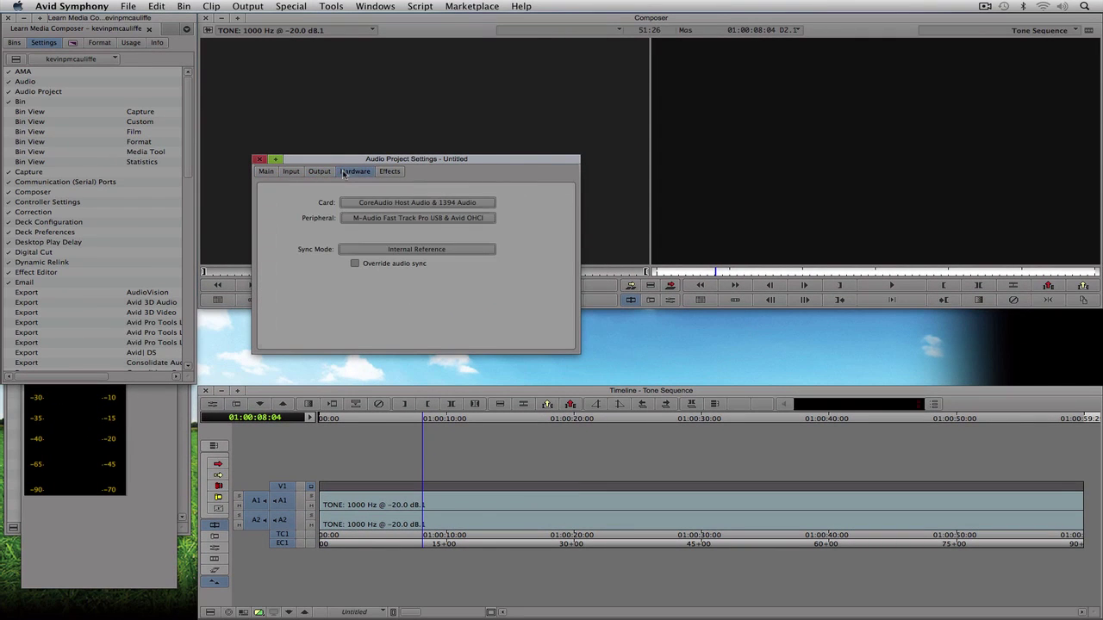
{"action": "left_click", "coordinate": [385, 173]}
{"action": "left_click", "coordinate": [267, 172]}
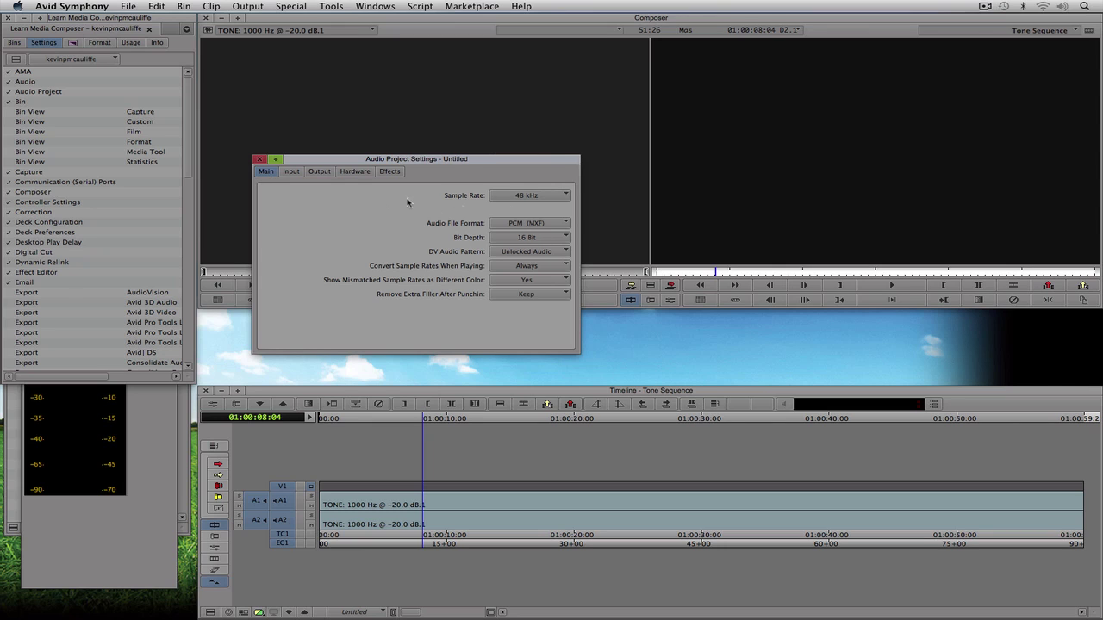
{"action": "left_click", "coordinate": [258, 159]}
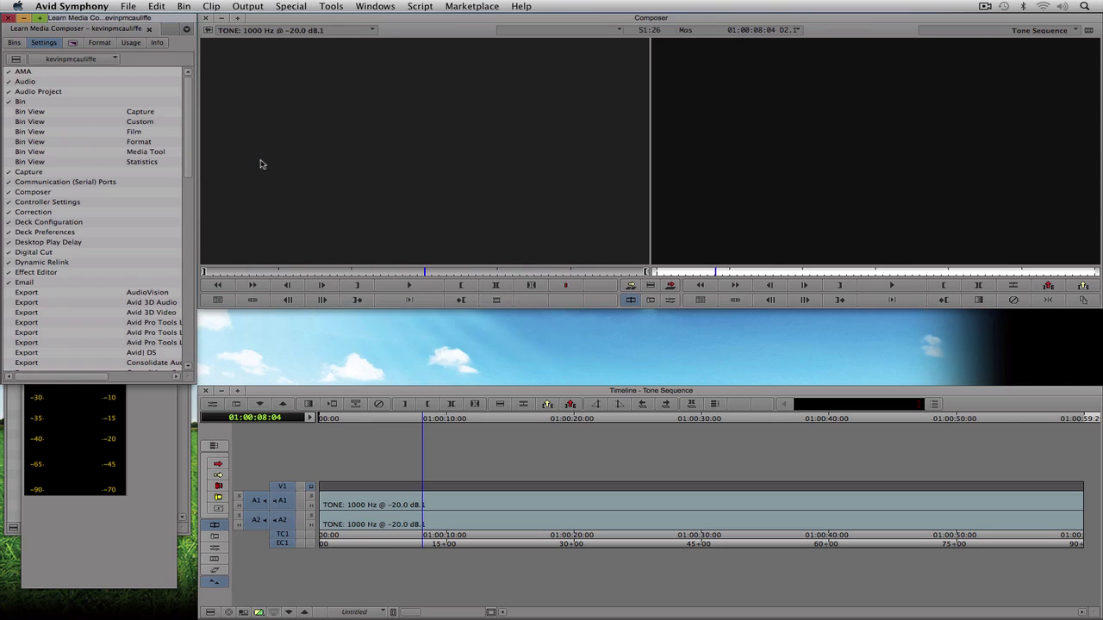